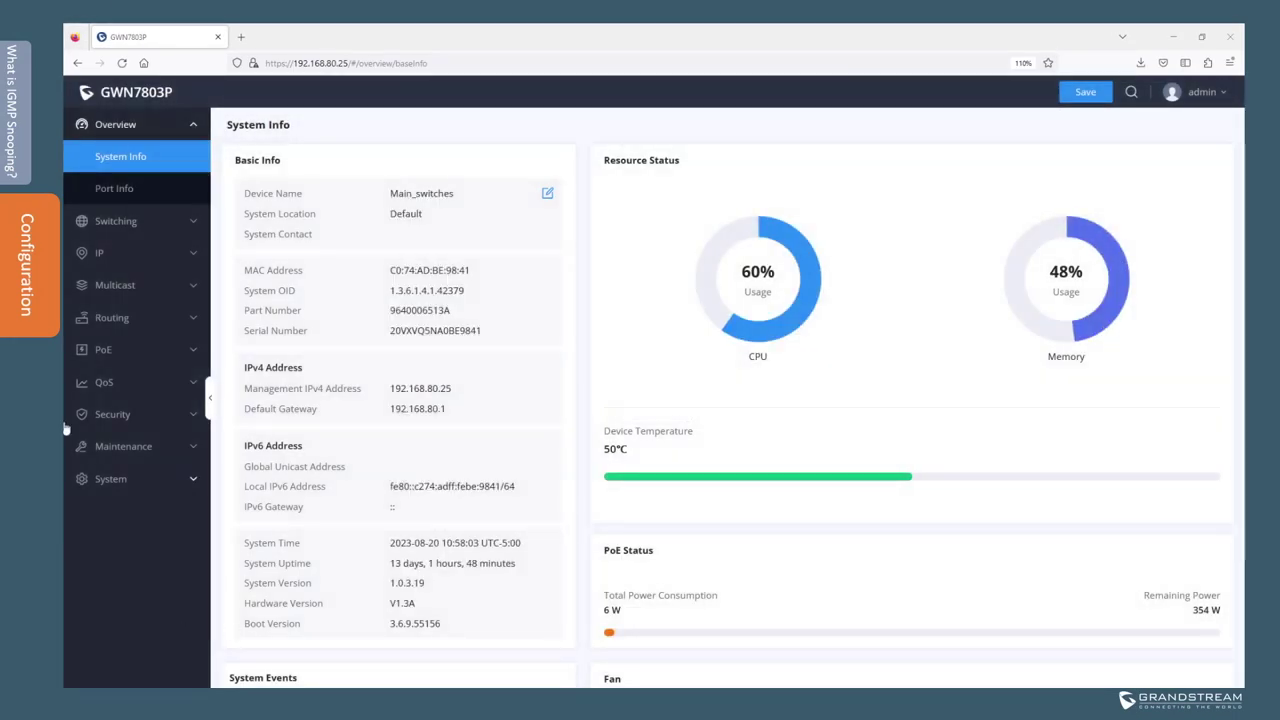
# Enable IGMP Snooping globally with unknown multicast packets set to Flood and Report Suppression on, and apply the settings
pyautogui.click(130, 286)
pyautogui.click(128, 318)
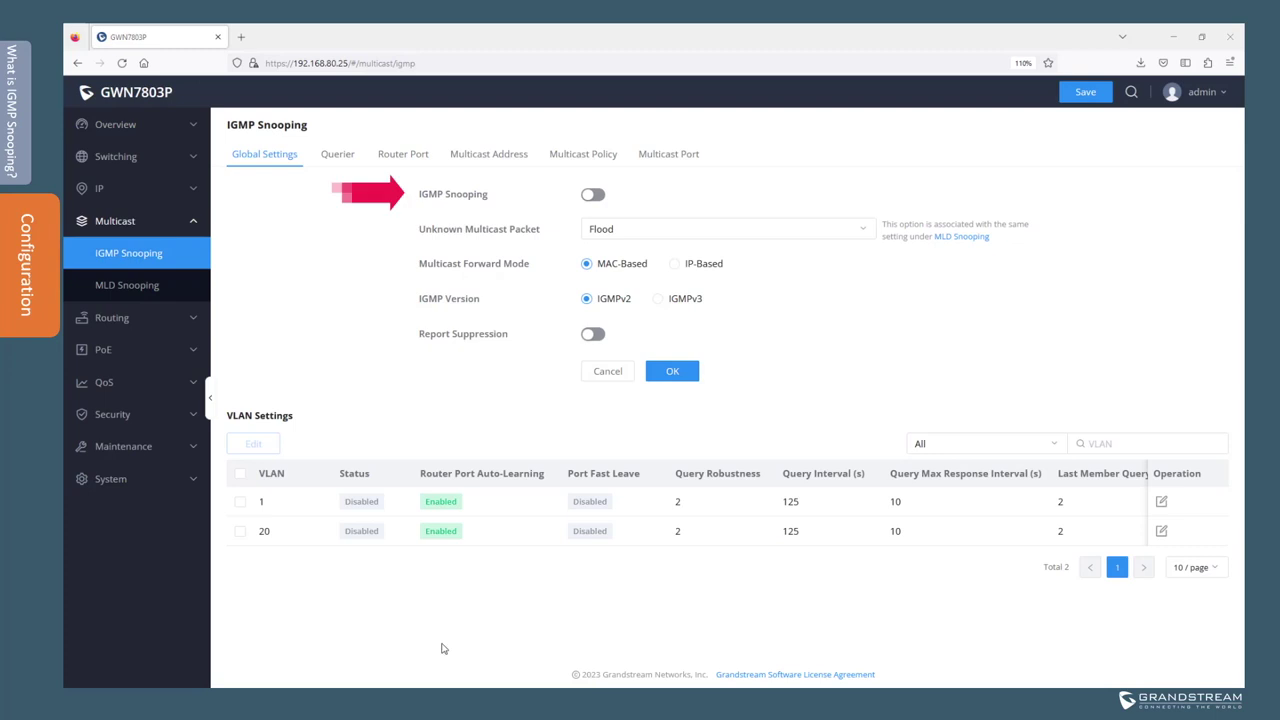
pyautogui.click(596, 196)
pyautogui.click(847, 233)
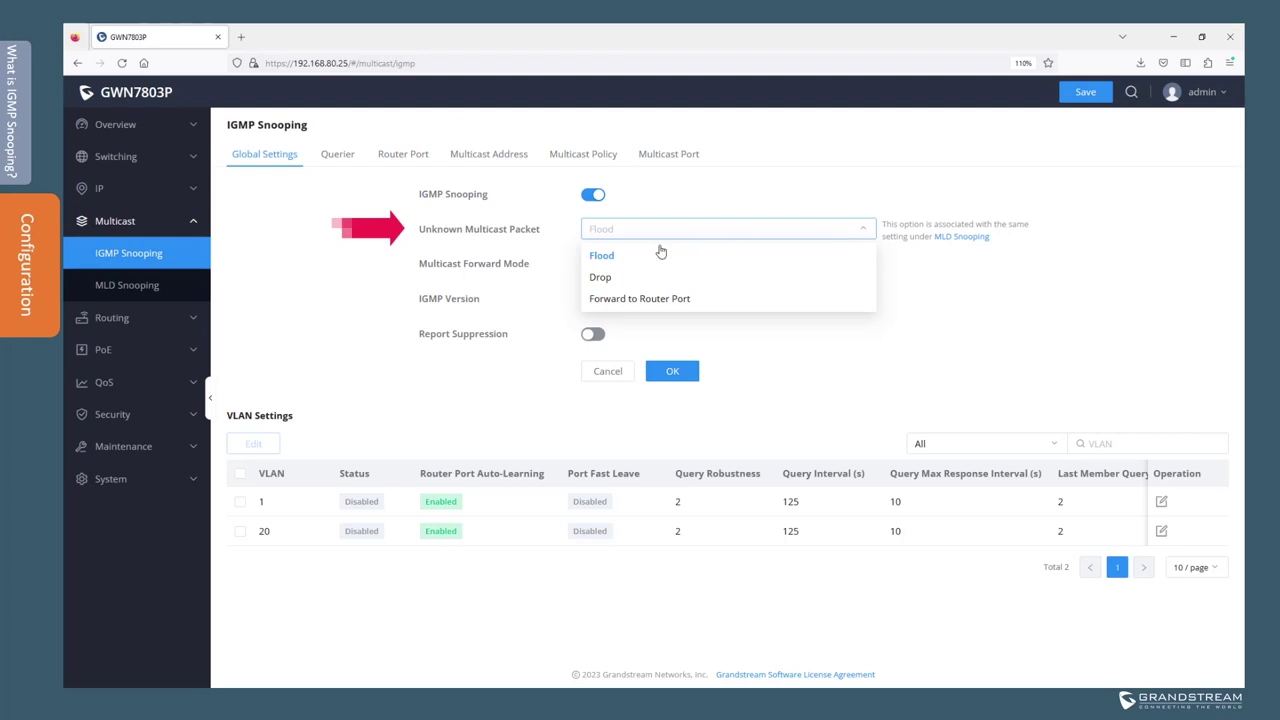
pyautogui.click(617, 257)
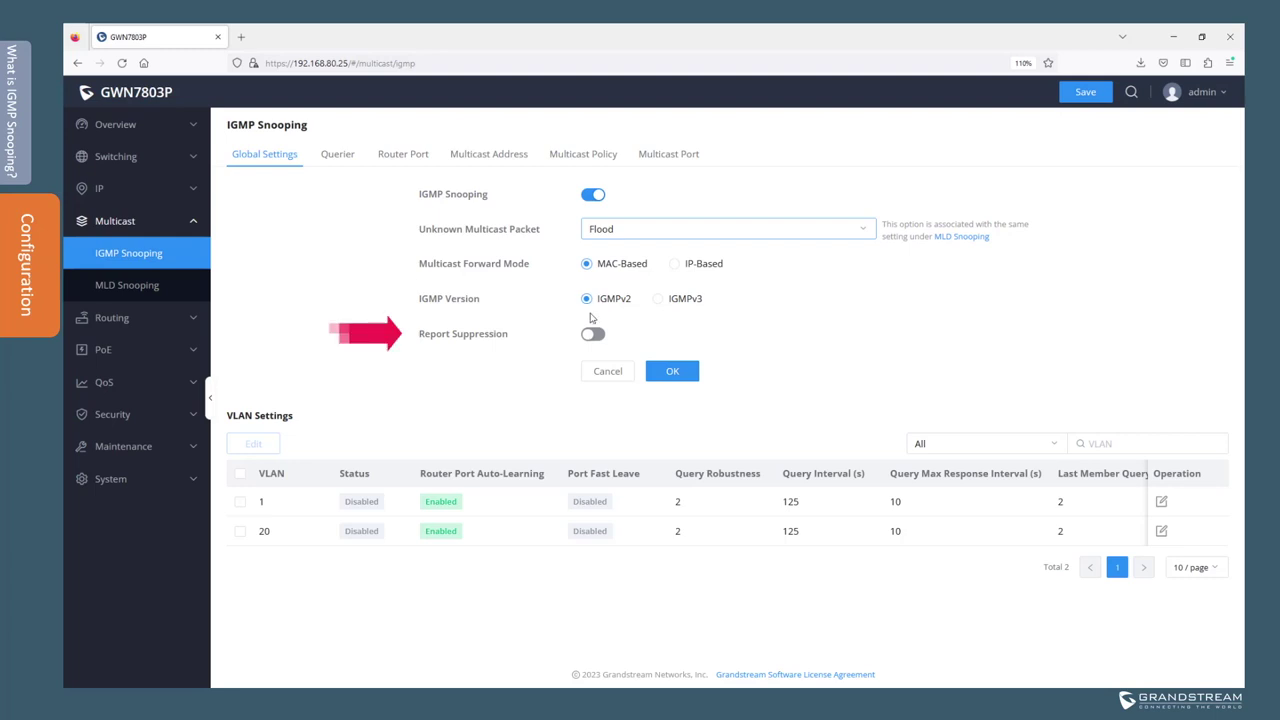
pyautogui.click(593, 336)
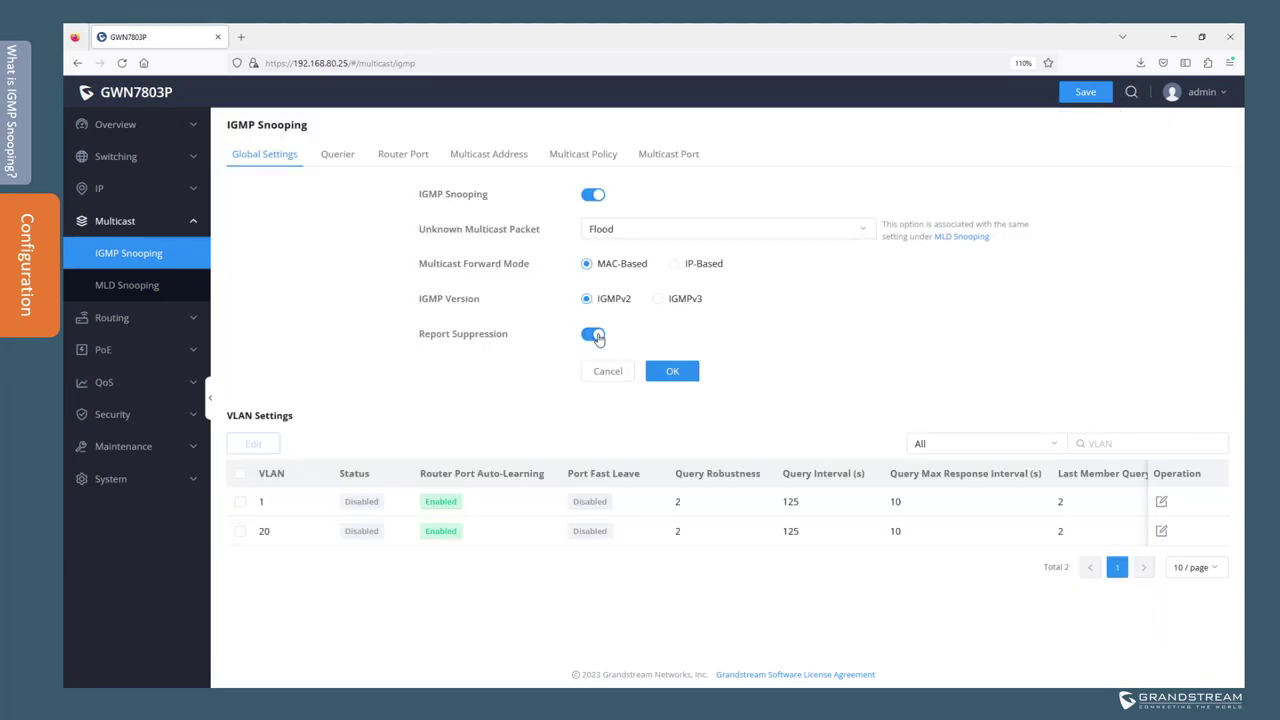
pyautogui.click(672, 371)
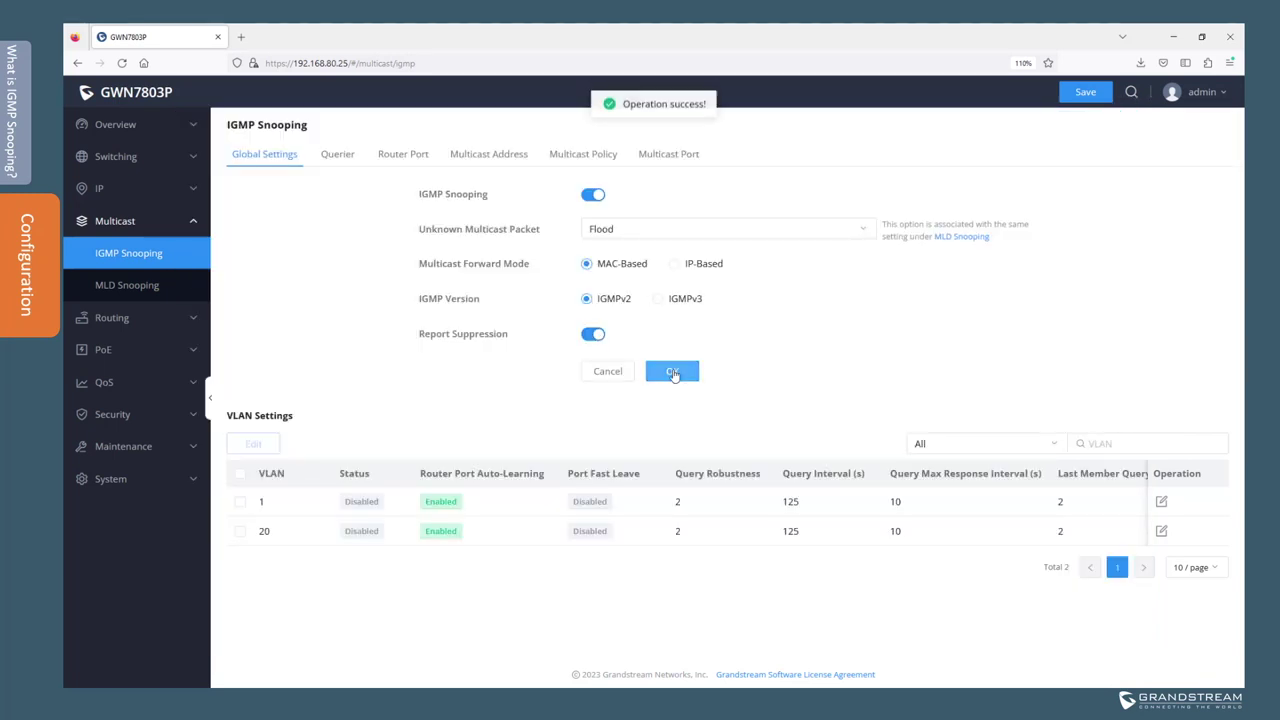
# Enable IGMP Snooping for VLAN 1 in the VLAN settings and apply it
pyautogui.click(1161, 502)
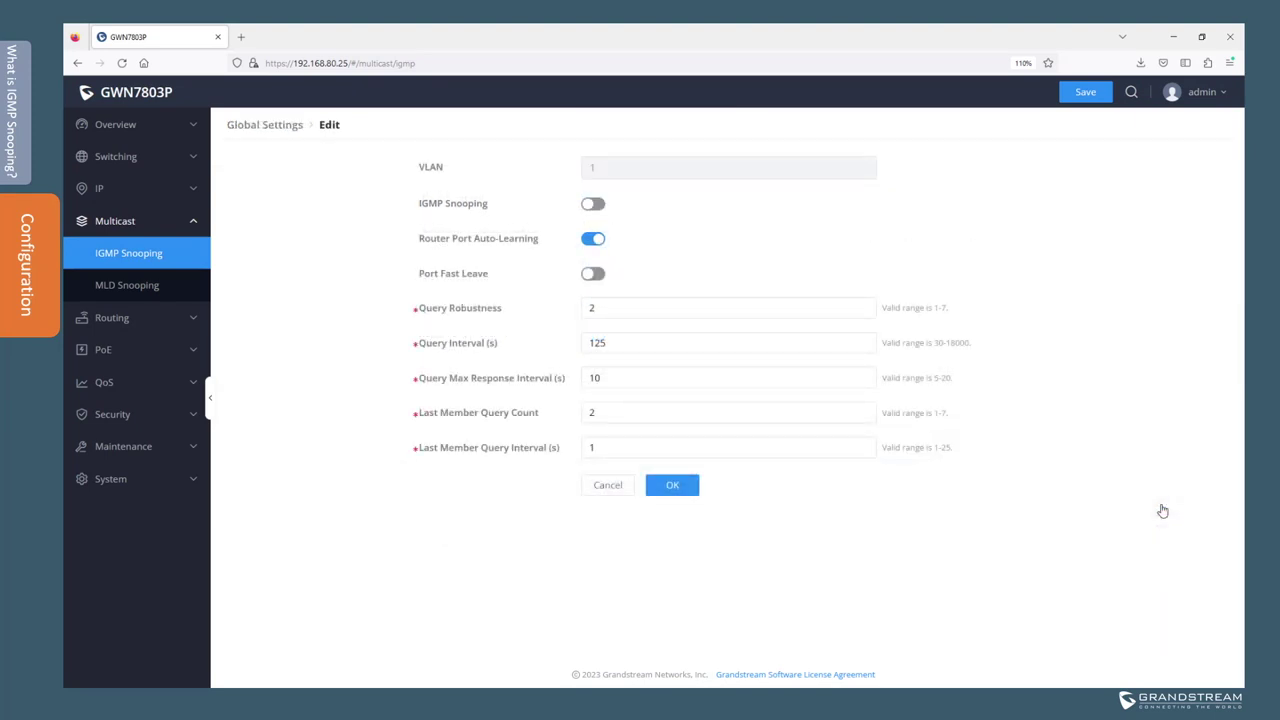
pyautogui.click(594, 205)
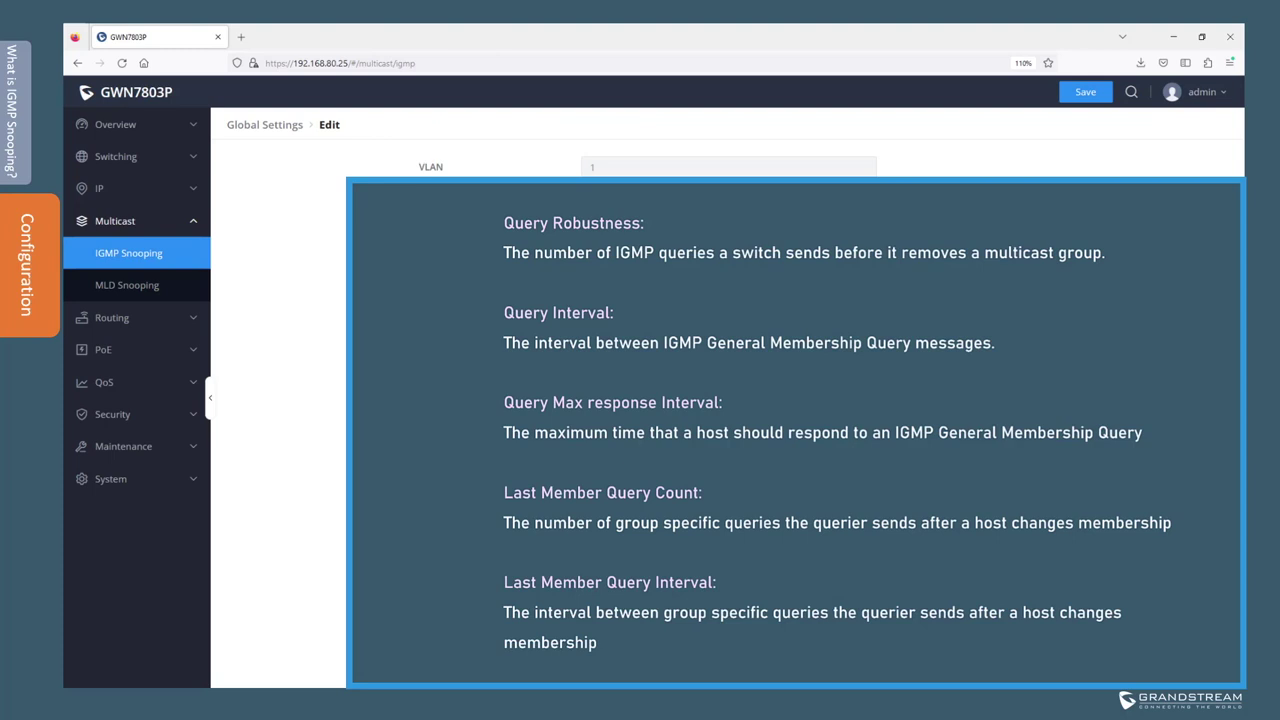
pyautogui.click(672, 482)
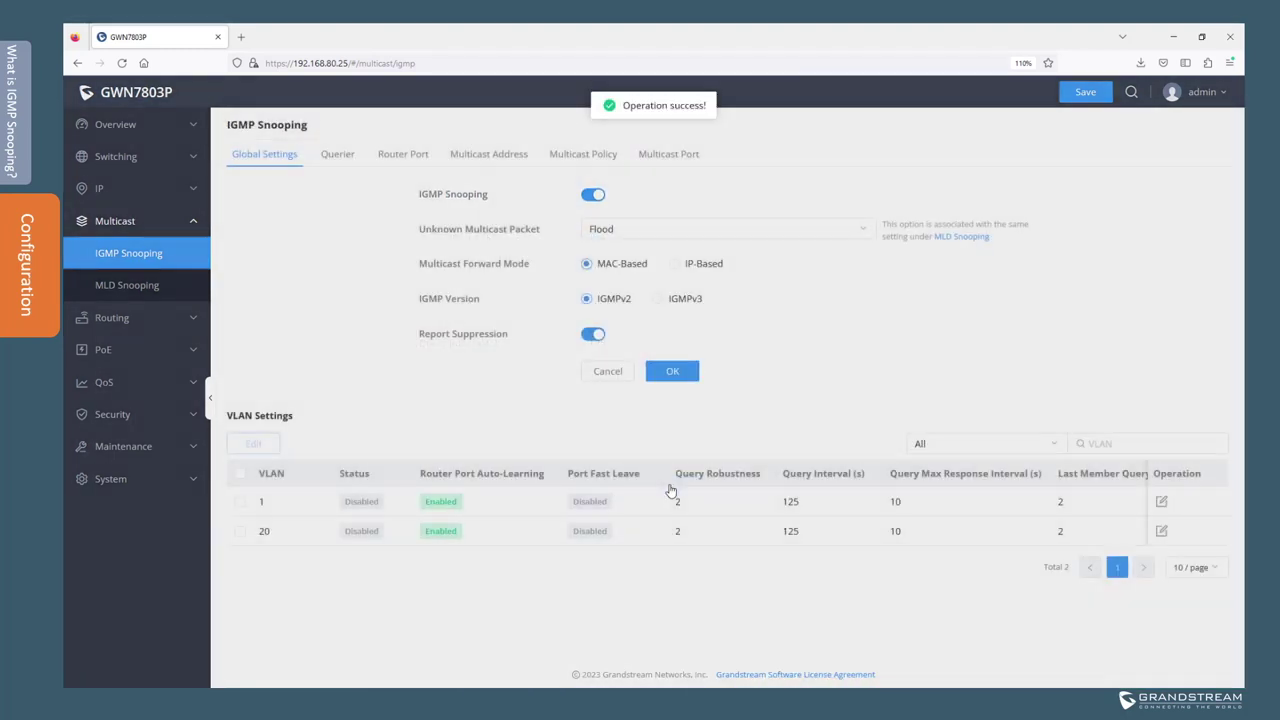
# Enable the IGMP querier for VLAN 1 and replace its IP address with the switch's own, 192.168.80.25
pyautogui.click(330, 156)
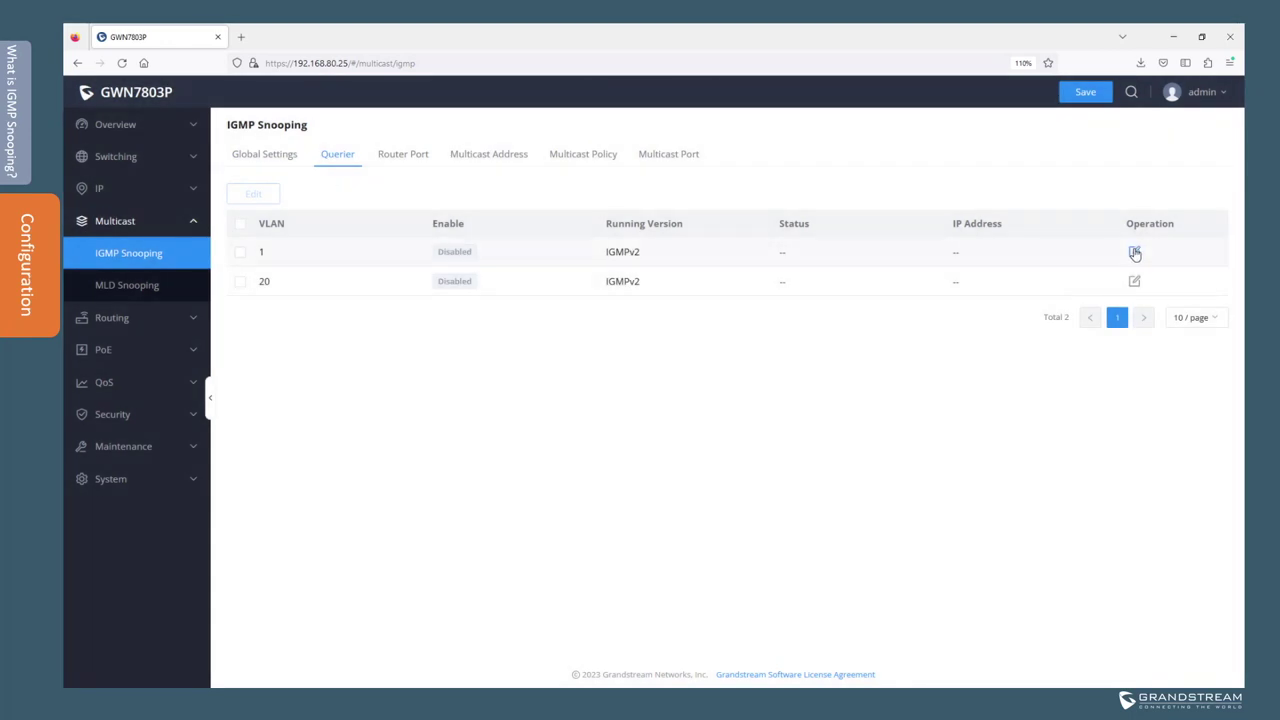
pyautogui.click(1135, 254)
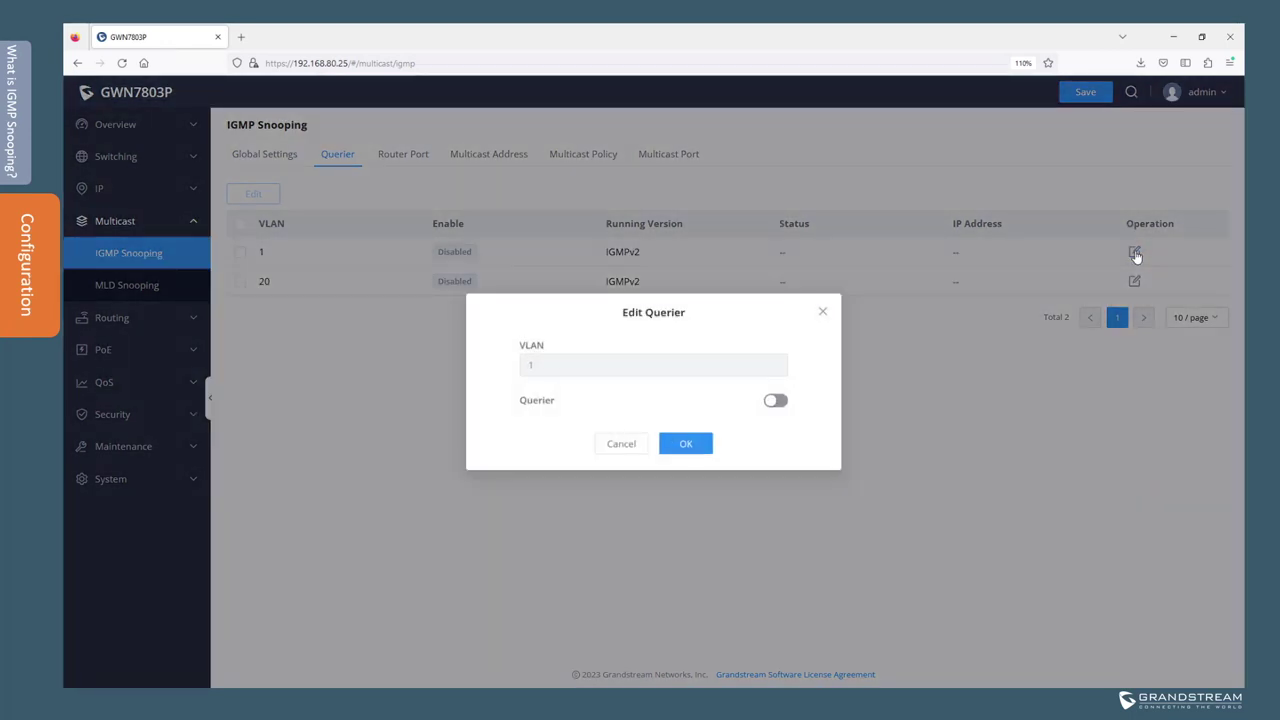
pyautogui.click(776, 401)
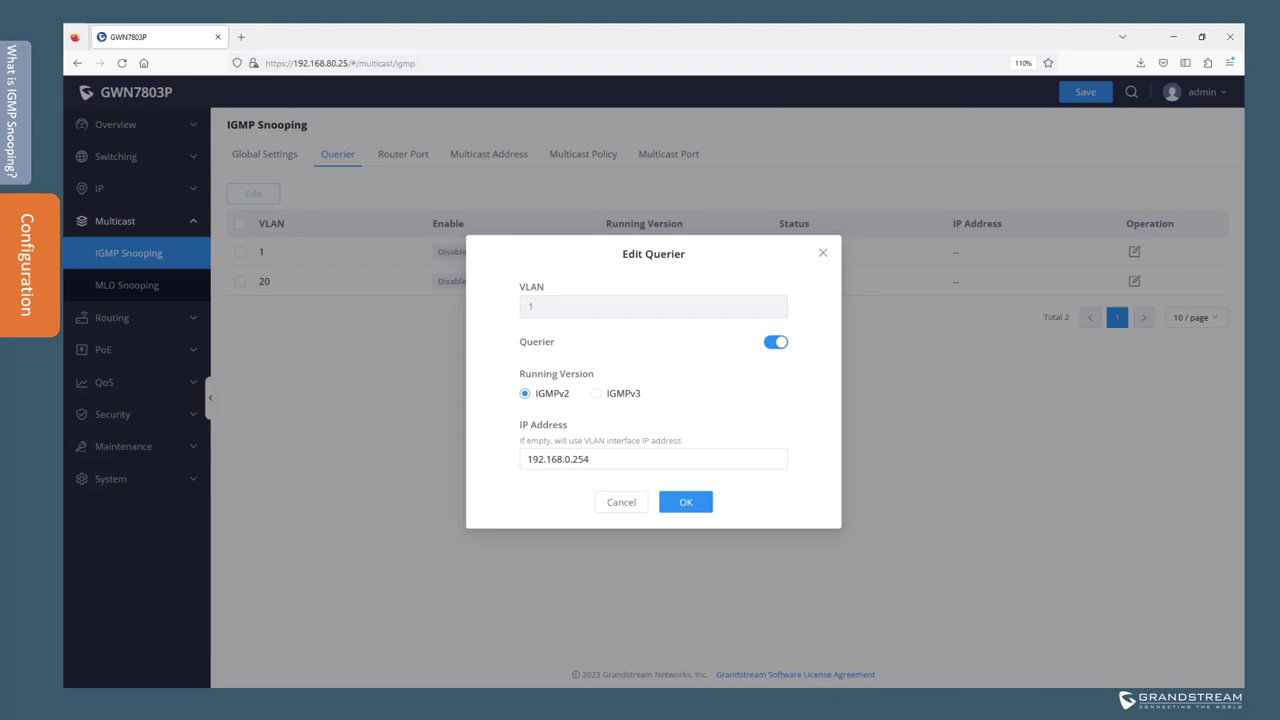
pyautogui.moveTo(293, 63); pyautogui.dragTo(347, 63)
pyautogui.rightClick(345, 65)
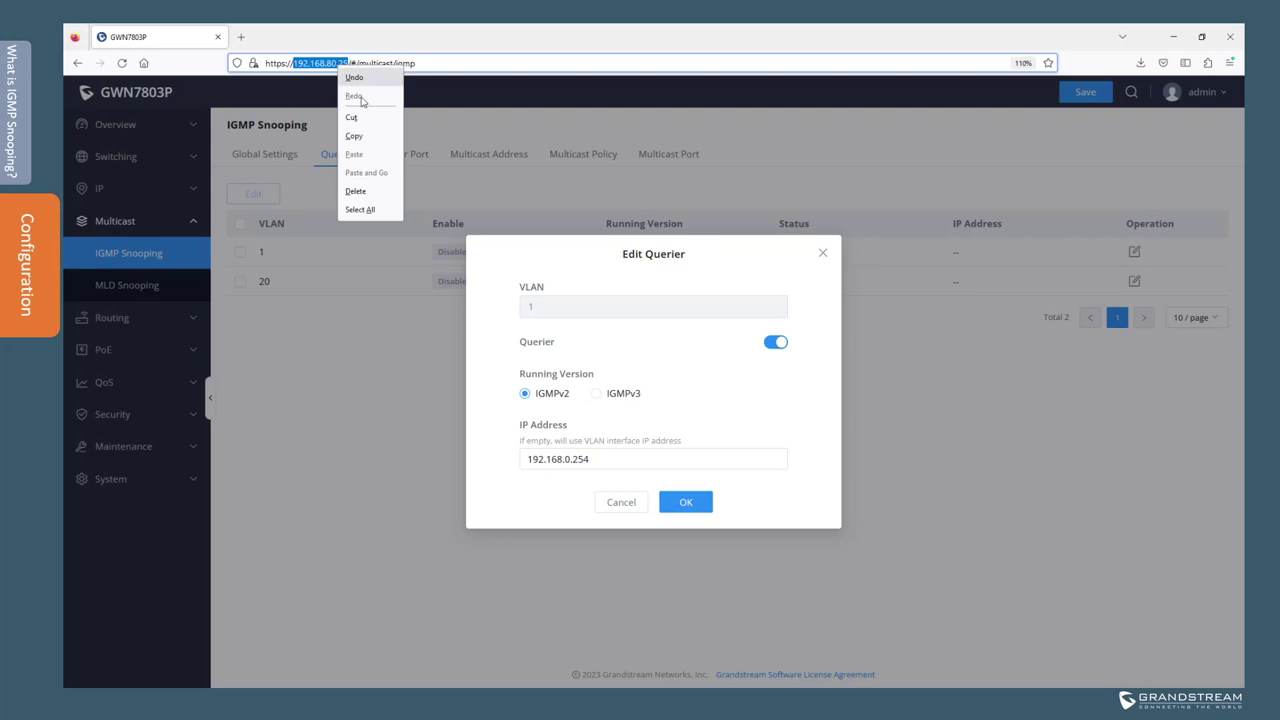
pyautogui.click(366, 134)
pyautogui.moveTo(619, 460); pyautogui.dragTo(407, 455)
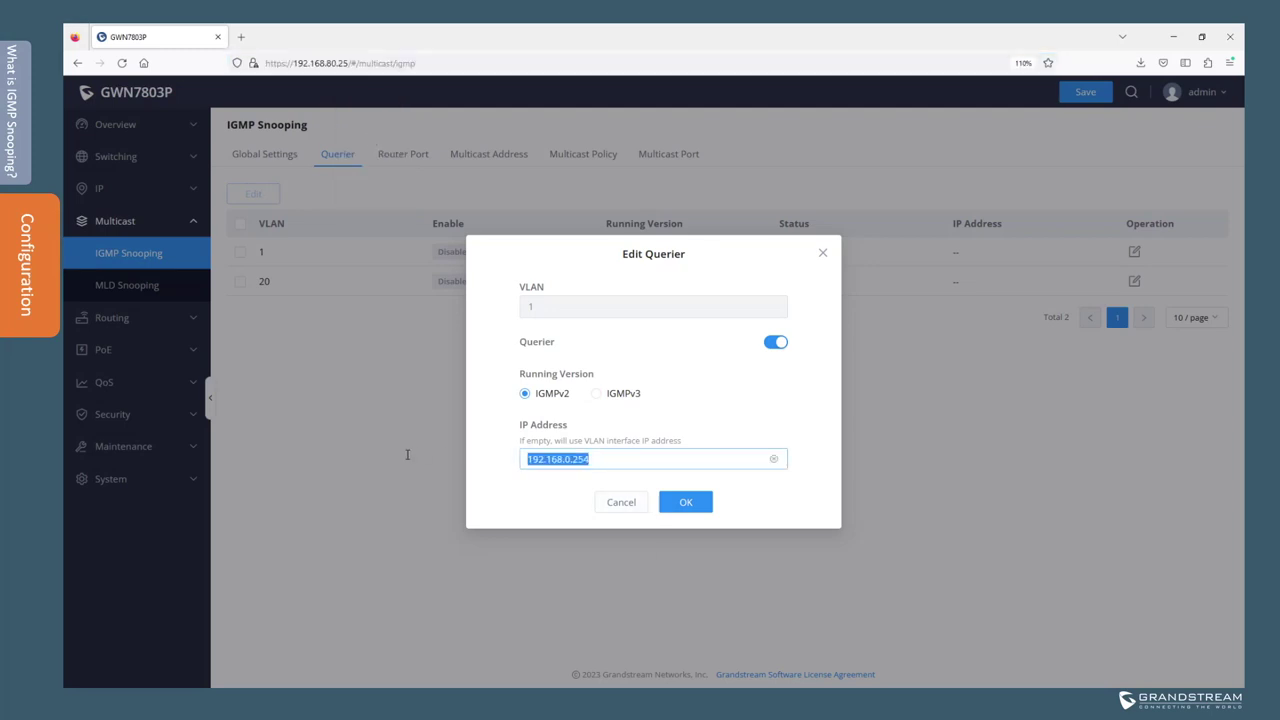
pyautogui.hotkey('ctrl', 'v')
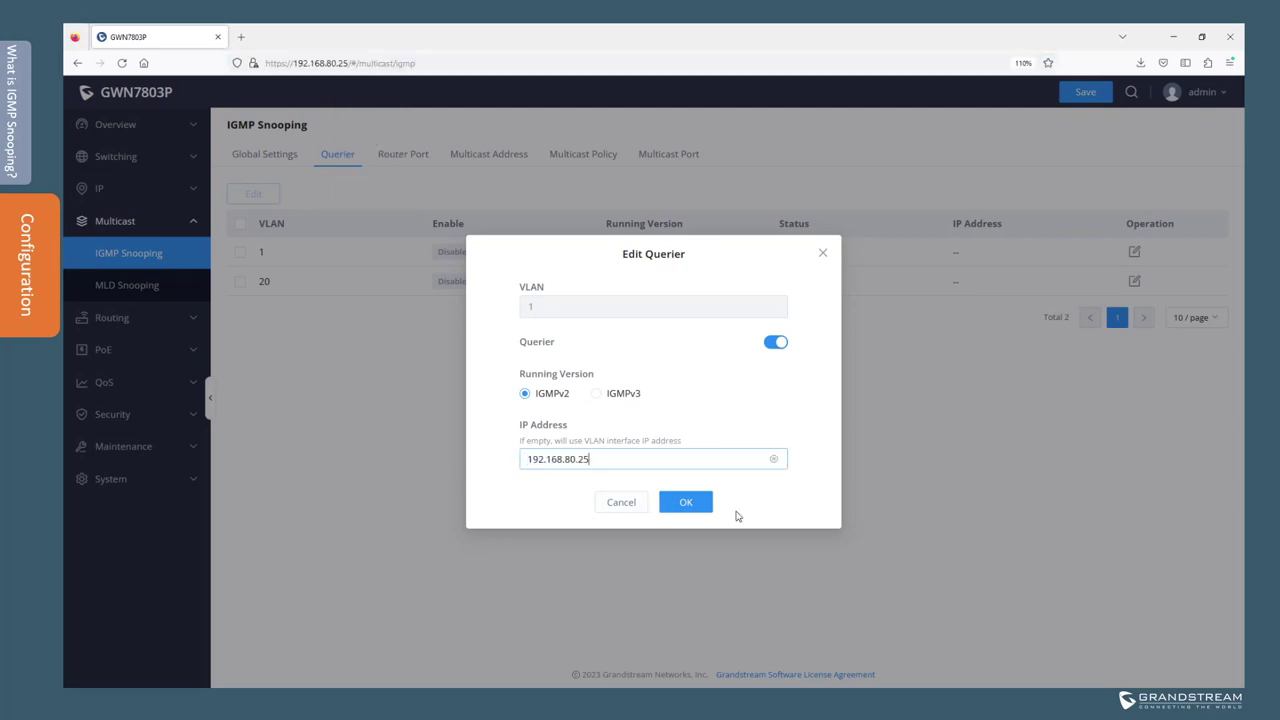
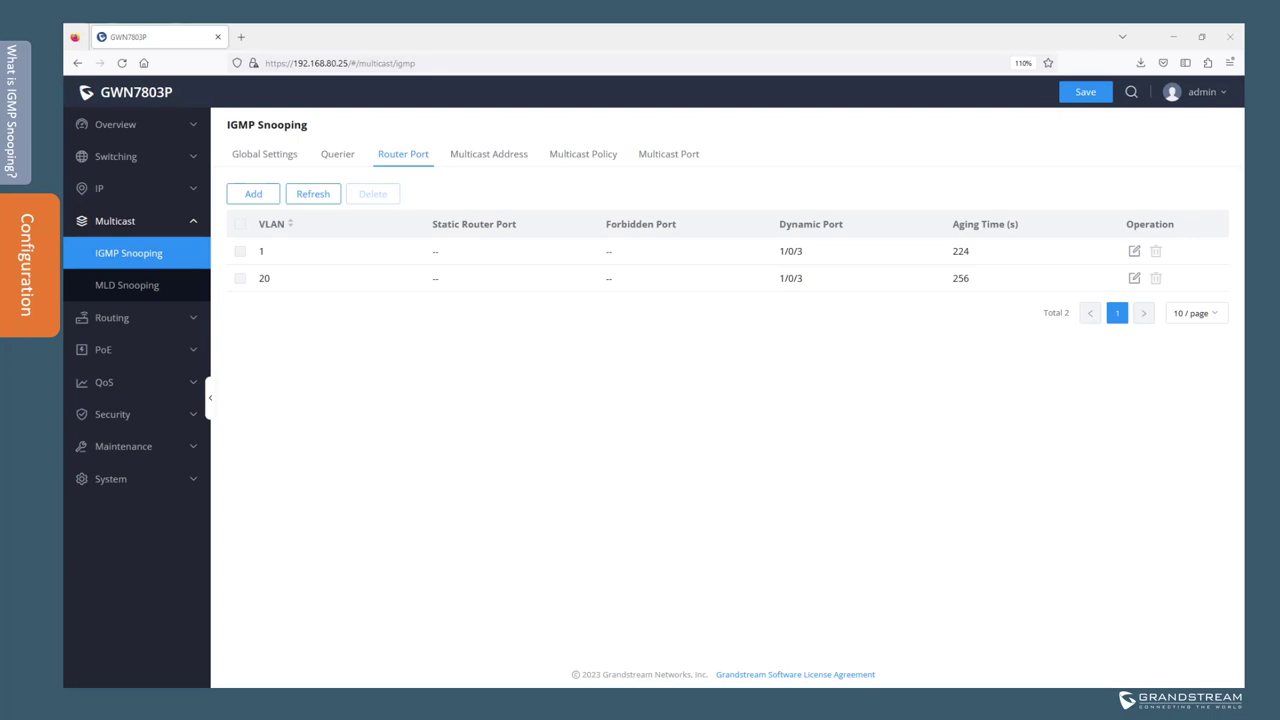
# Disable Router Port Auto-Learning for VLAN 1 in the global settings and apply the change
pyautogui.click(264, 155)
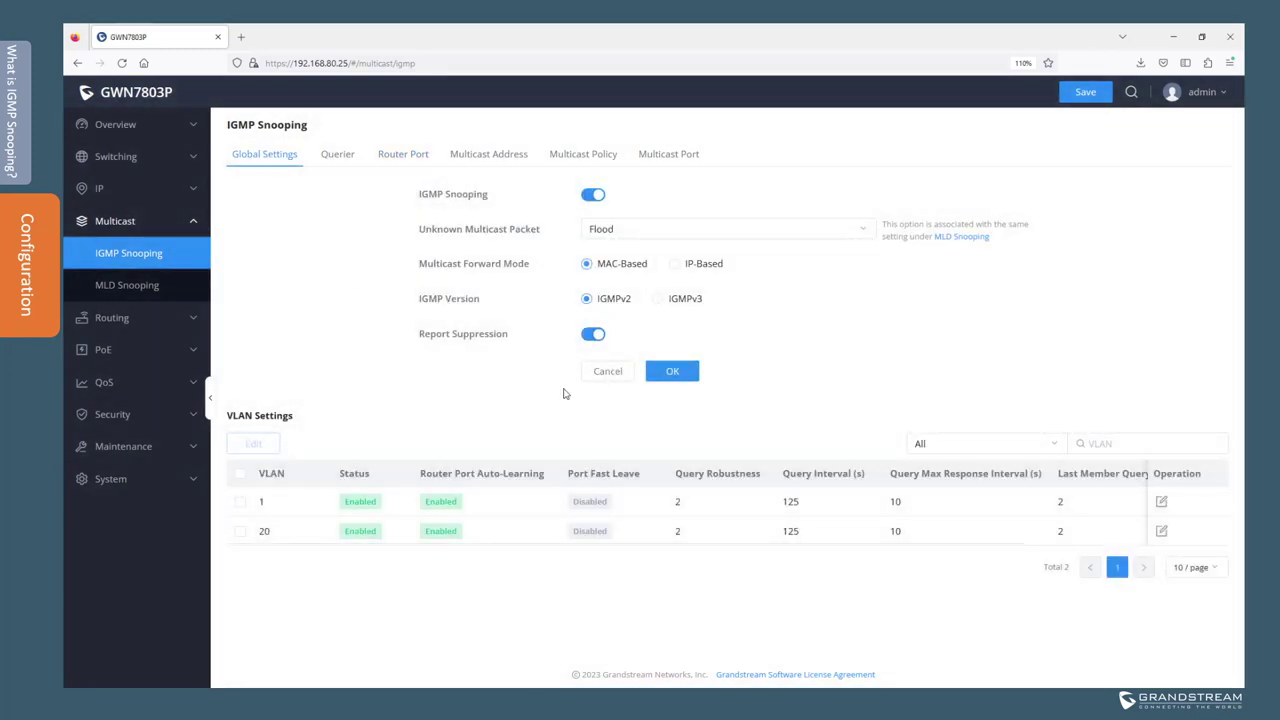
pyautogui.click(1161, 501)
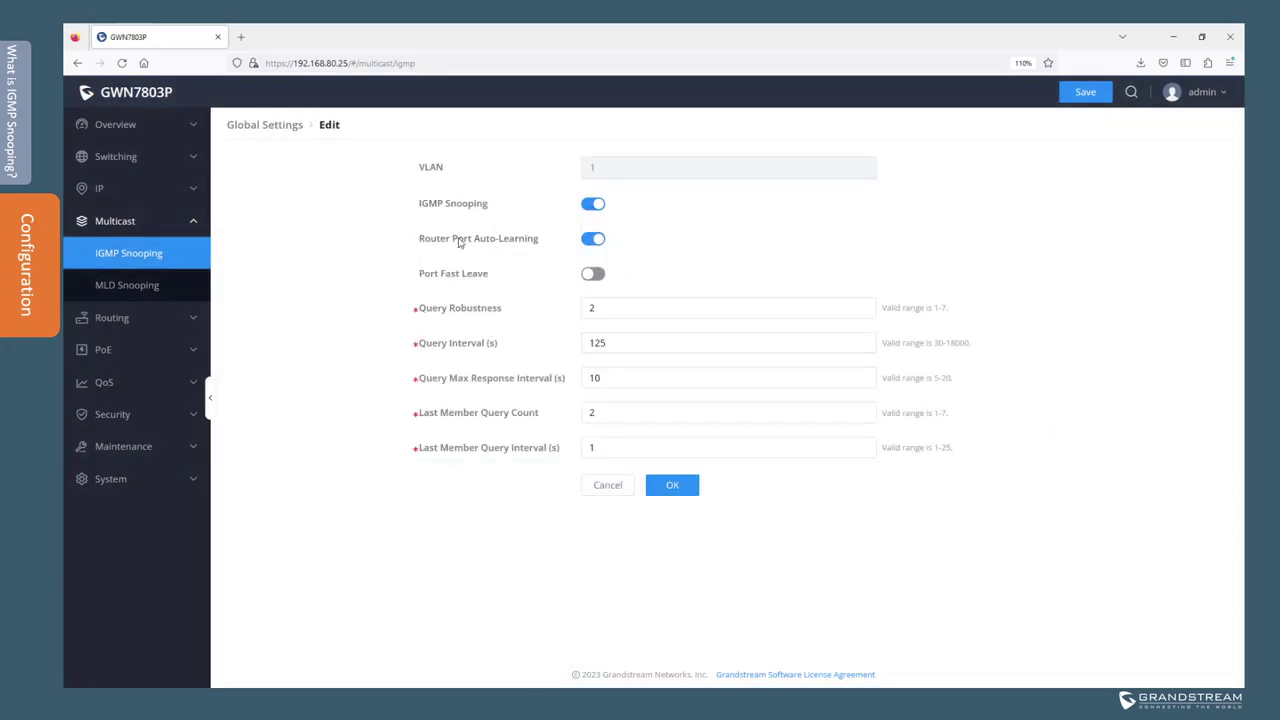
pyautogui.click(593, 239)
pyautogui.click(672, 486)
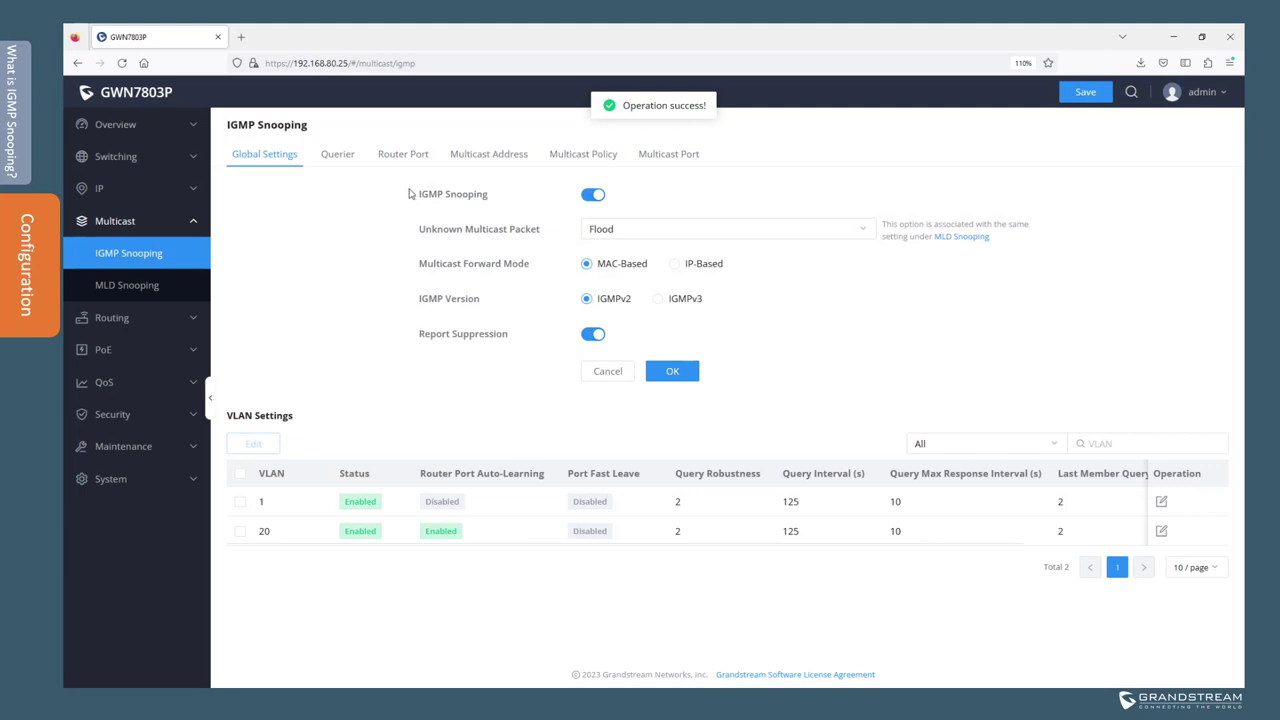
# Add a router port entry for VLAN 1 with port 8 as the static router port and choose its forbidden ports
pyautogui.click(402, 154)
pyautogui.click(255, 196)
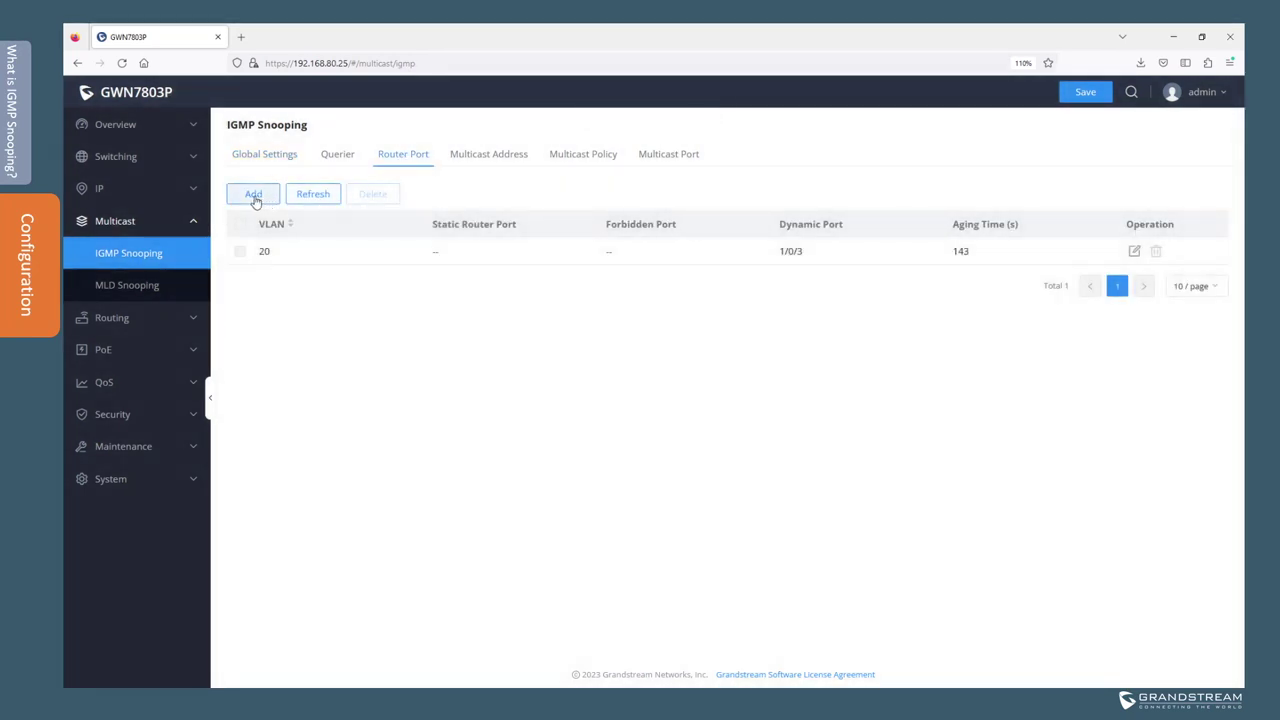
pyautogui.click(254, 196)
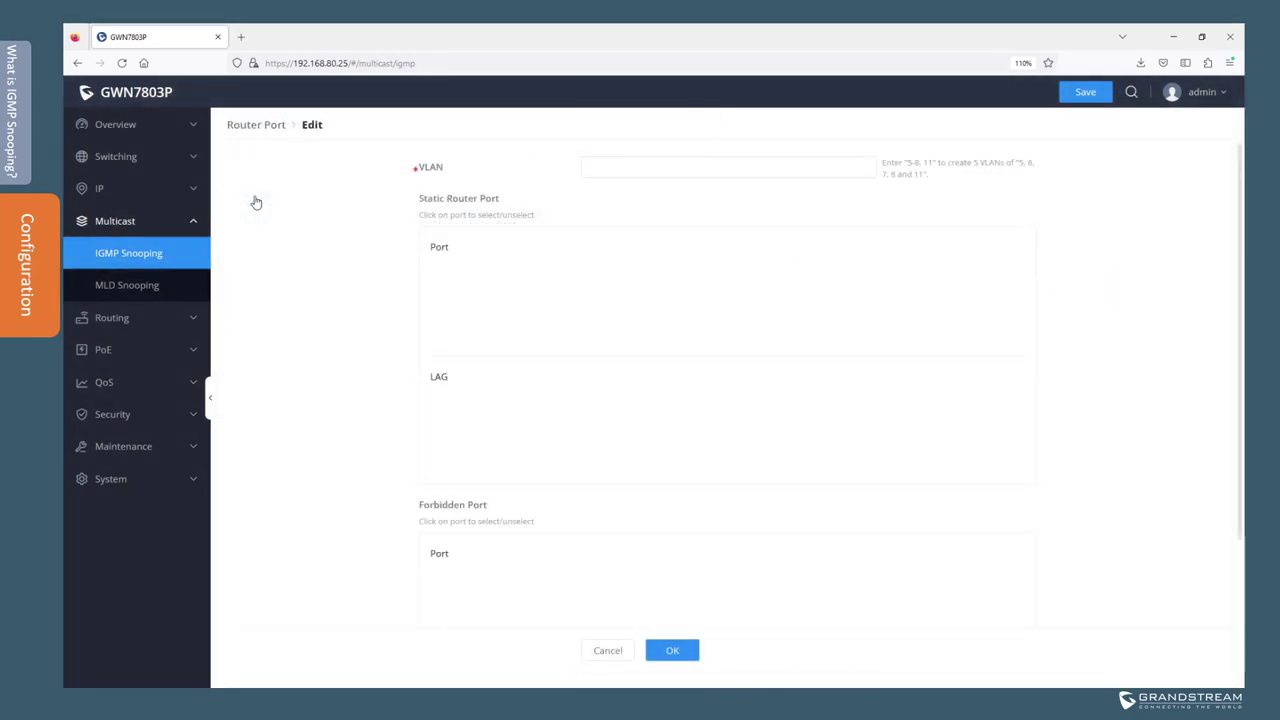
pyautogui.click(625, 168)
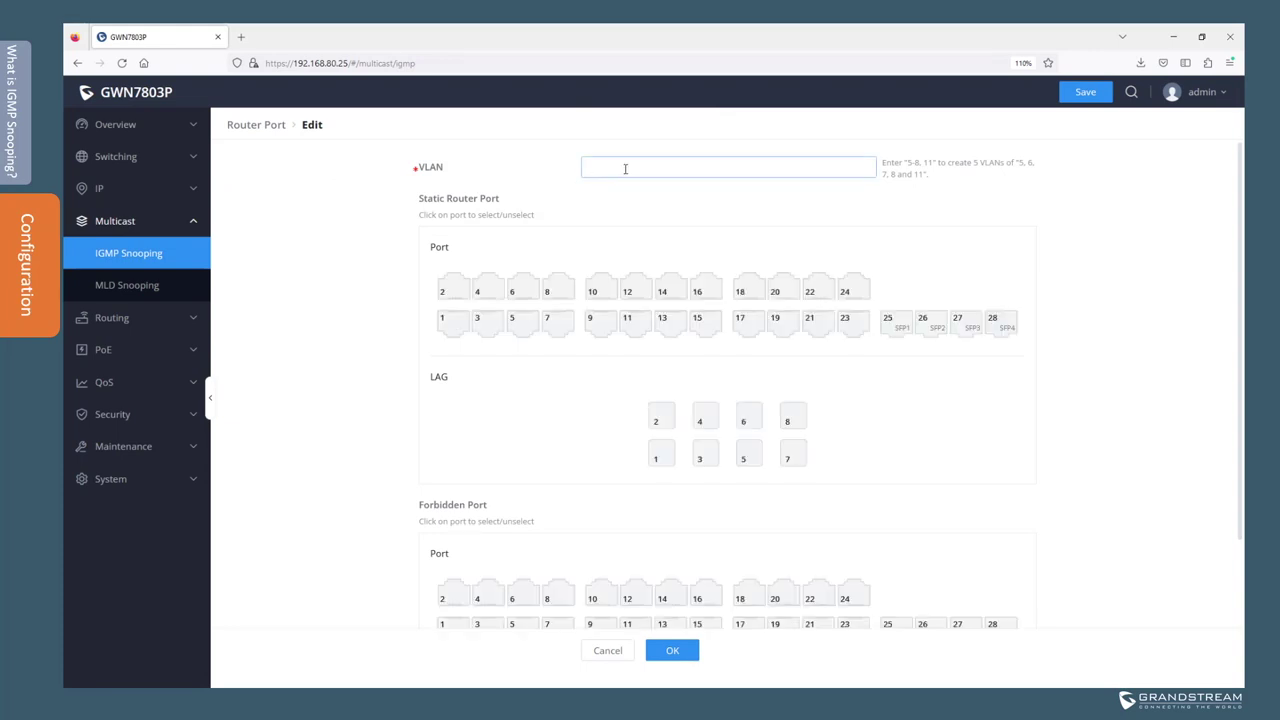
pyautogui.write('1')
pyautogui.click(560, 292)
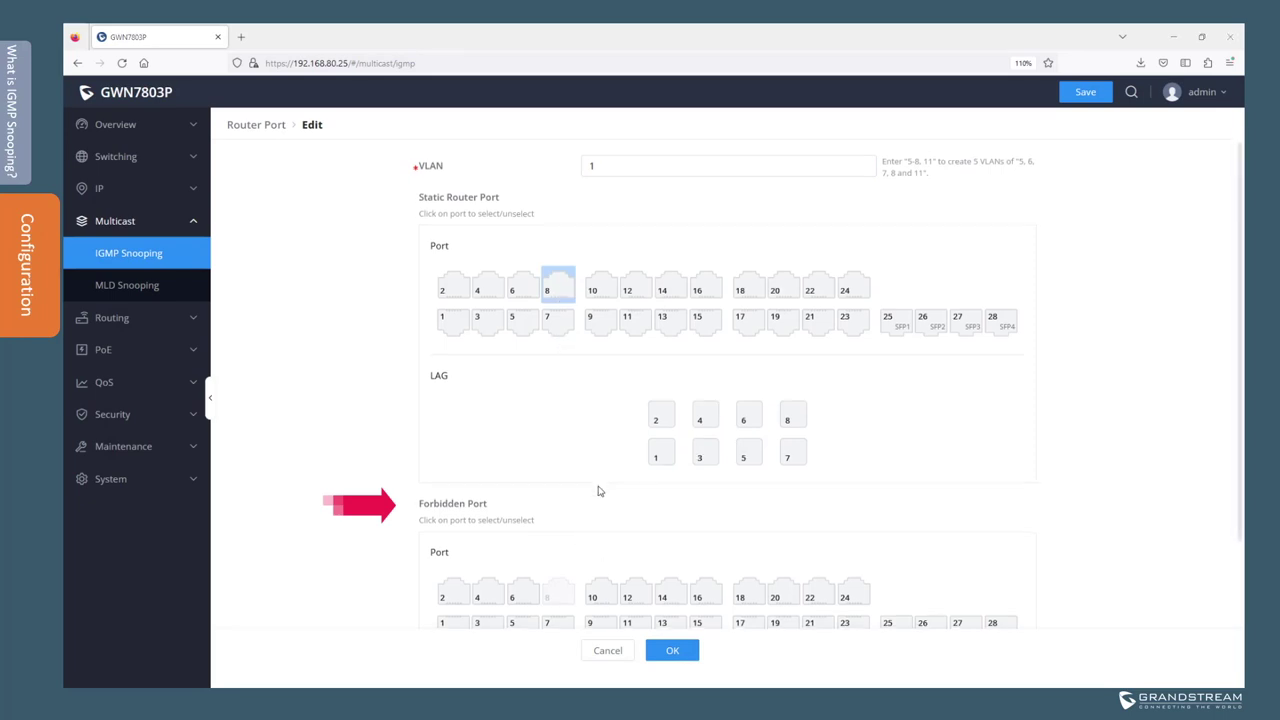
pyautogui.scroll(-3, 600, 489)
pyautogui.moveTo(594, 428)
pyautogui.mouseDown()
pyautogui.moveTo(694, 429)
pyautogui.moveTo(668, 467)
pyautogui.moveTo(590, 465)
pyautogui.mouseUp()
pyautogui.click(676, 651)
# Add the static multicast address 225.20.20.20 on VLAN 1 with ports 9, 10, 11 and 12 as members
pyautogui.click(492, 157)
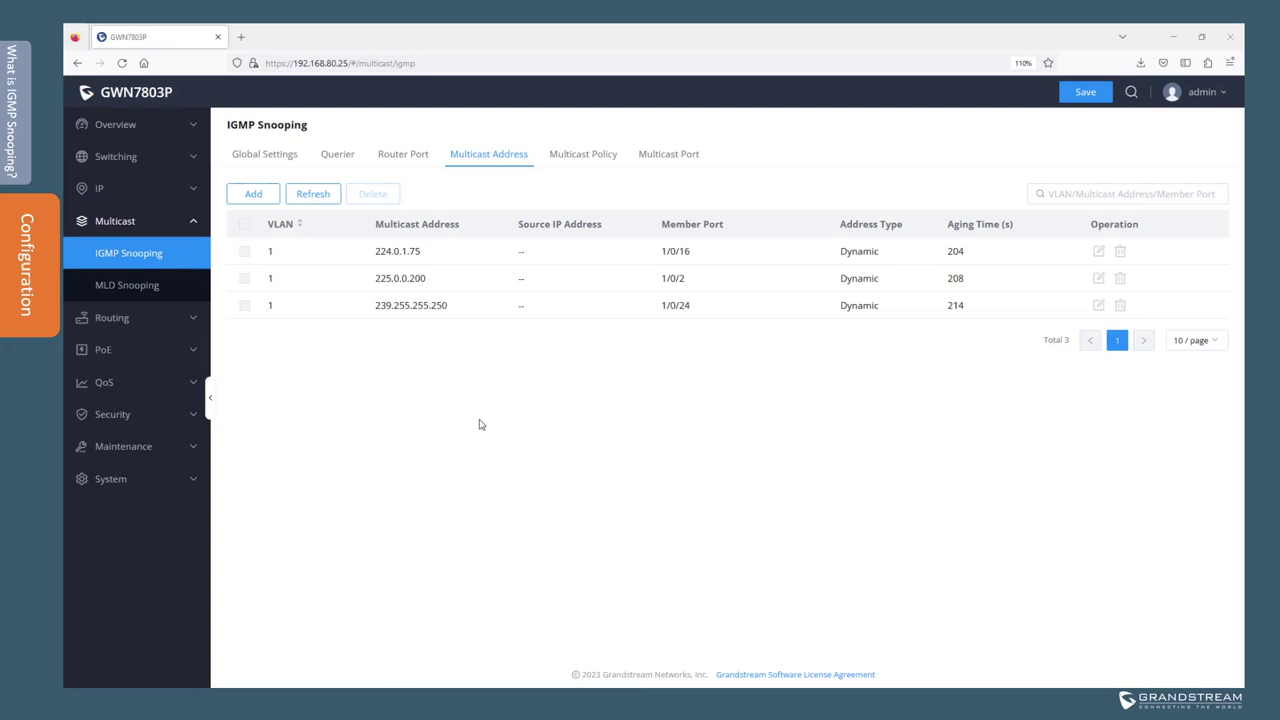
pyautogui.click(253, 195)
pyautogui.click(604, 200)
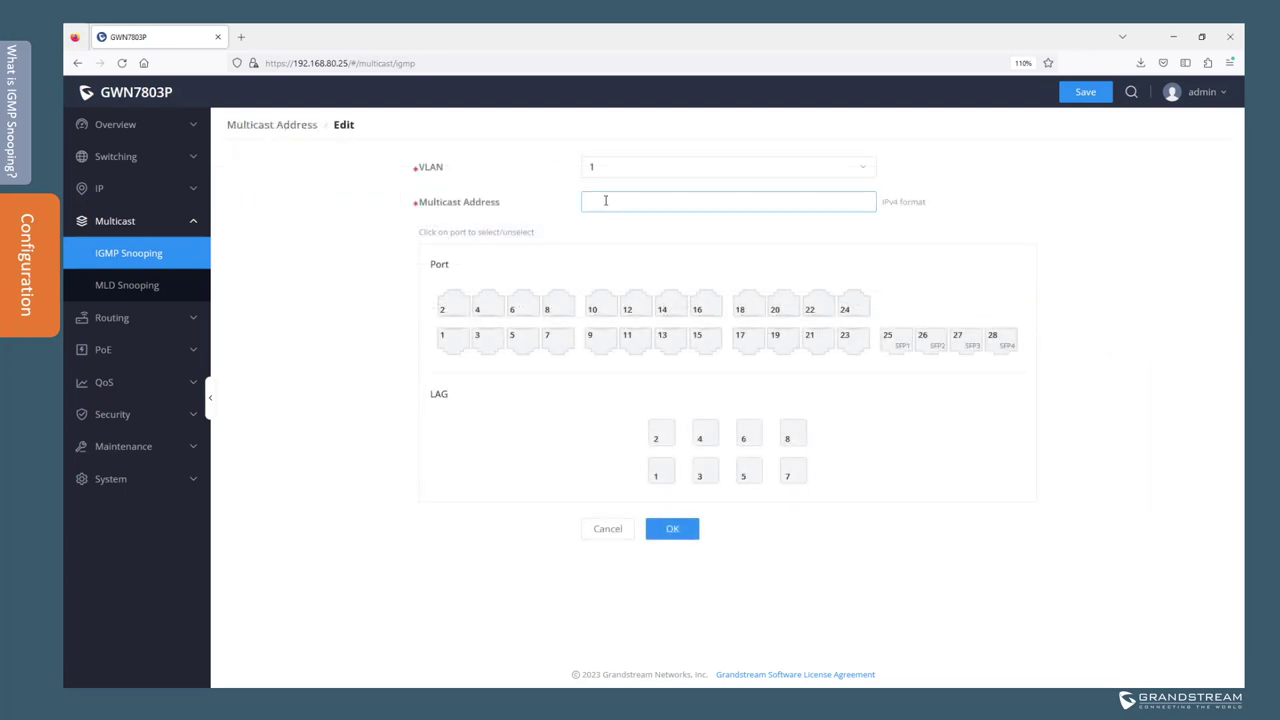
pyautogui.write('225.20.20.20')
pyautogui.click(596, 309)
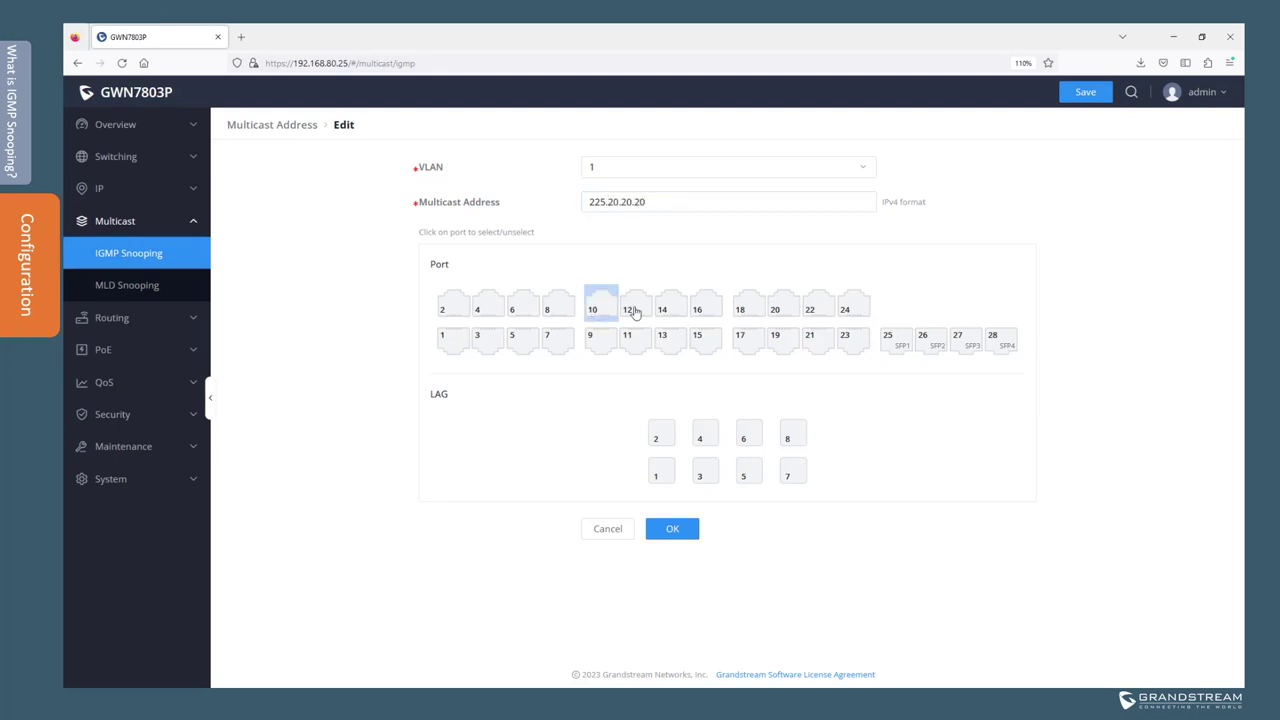
pyautogui.click(630, 311)
pyautogui.click(631, 345)
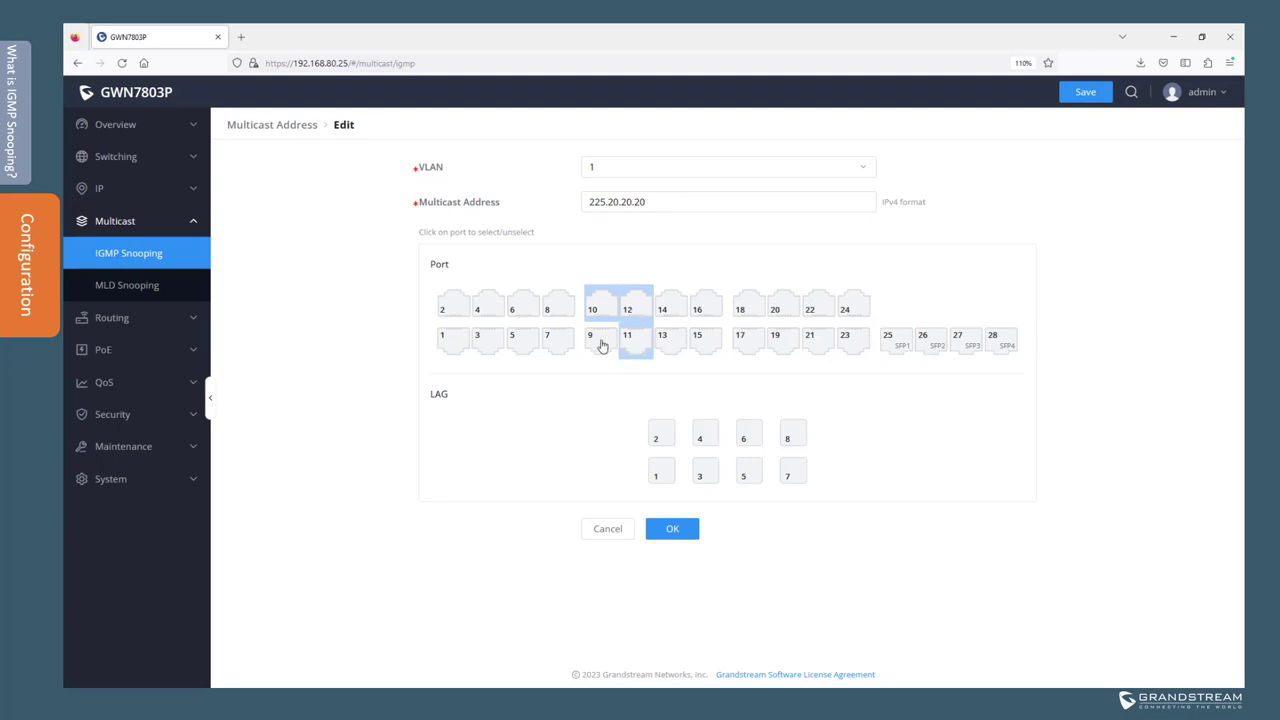
pyautogui.click(600, 350)
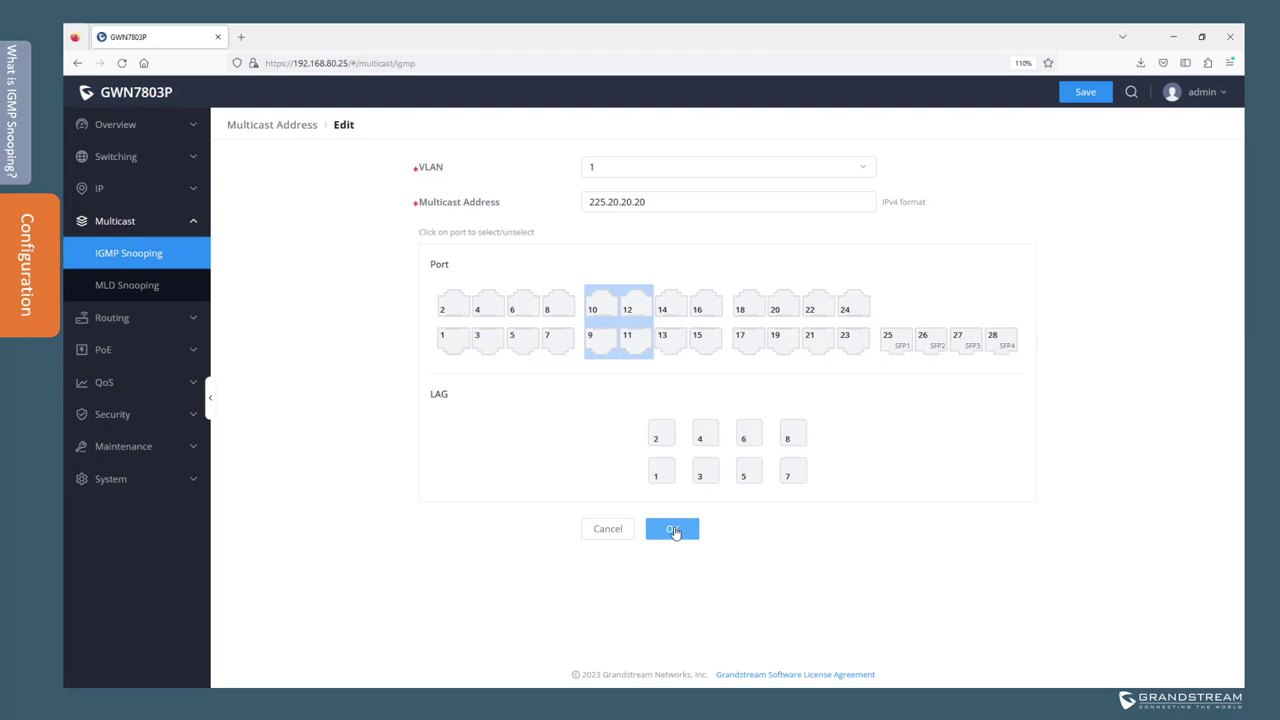
pyautogui.click(674, 531)
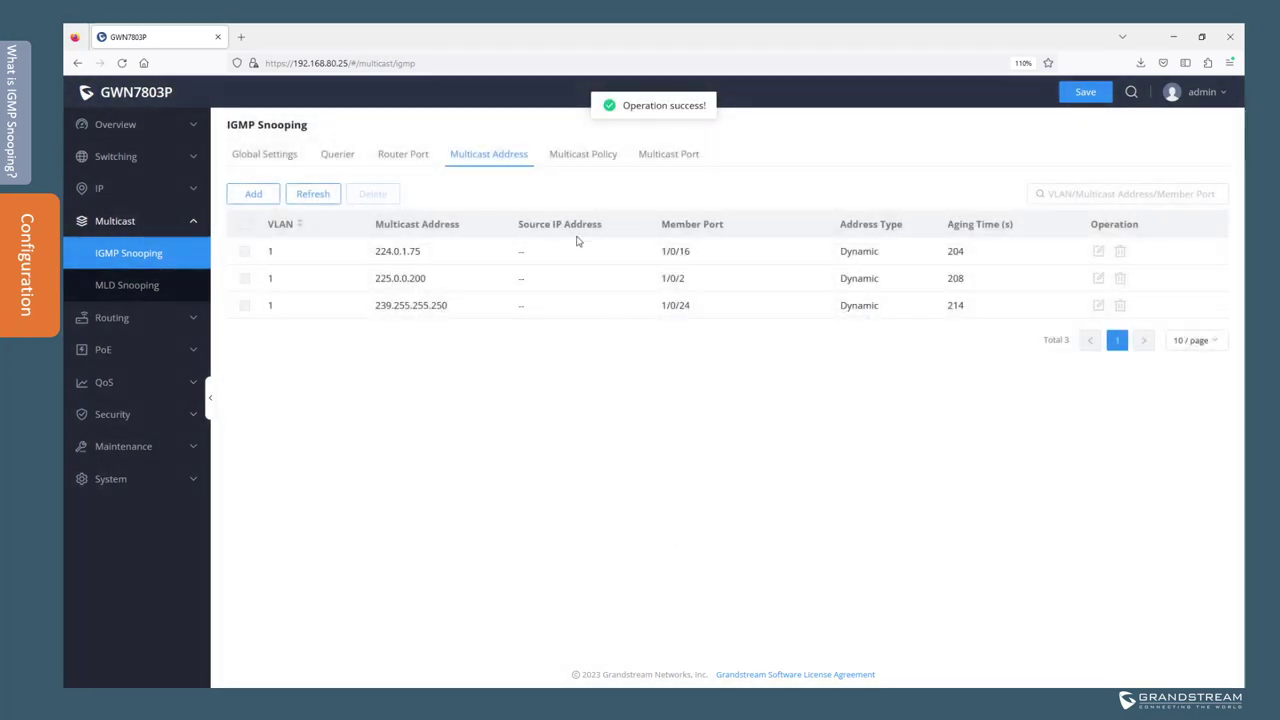
# Add a multicast policy that allows the address range 225.20.20.20 to 225.20.20.22
pyautogui.click(564, 159)
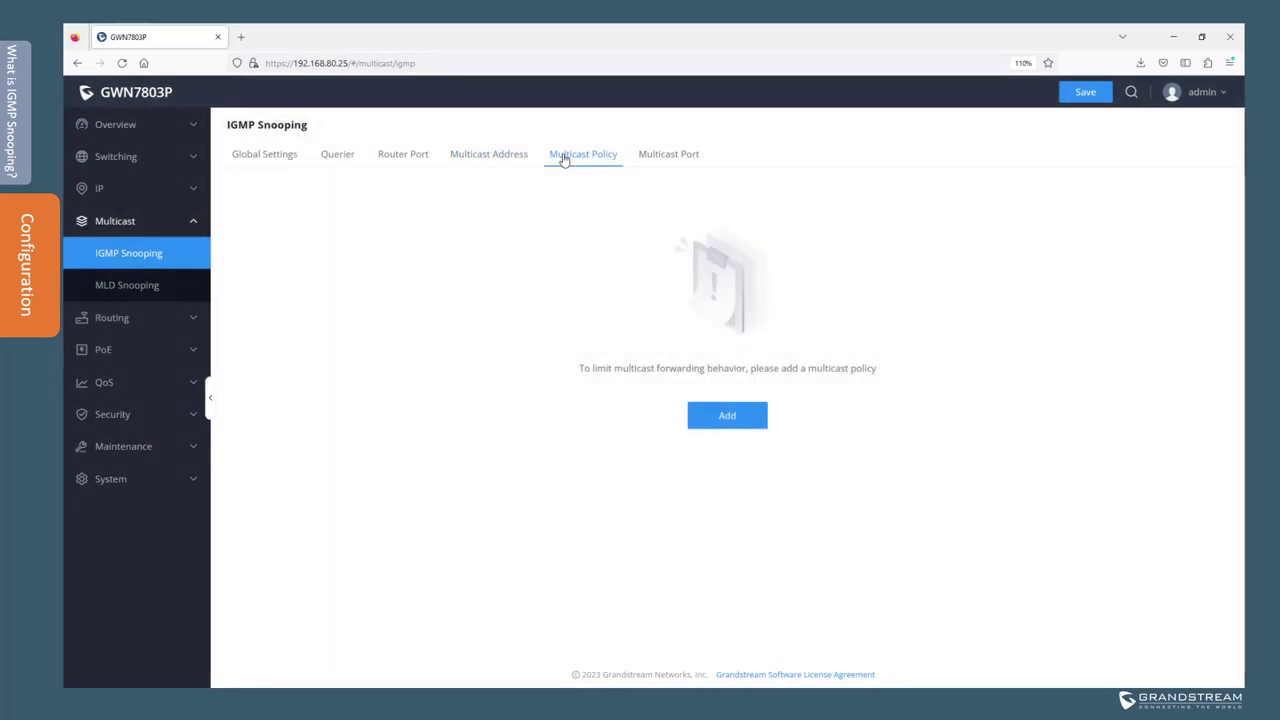
pyautogui.click(735, 420)
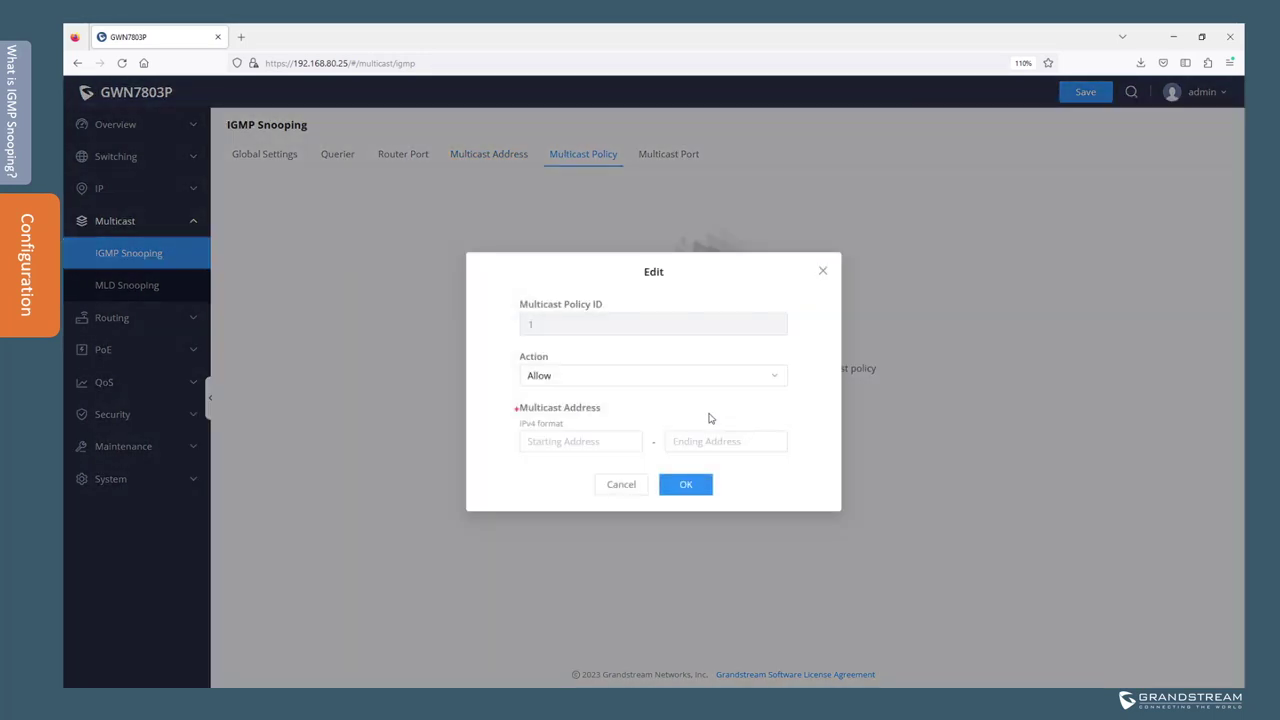
pyautogui.click(578, 443)
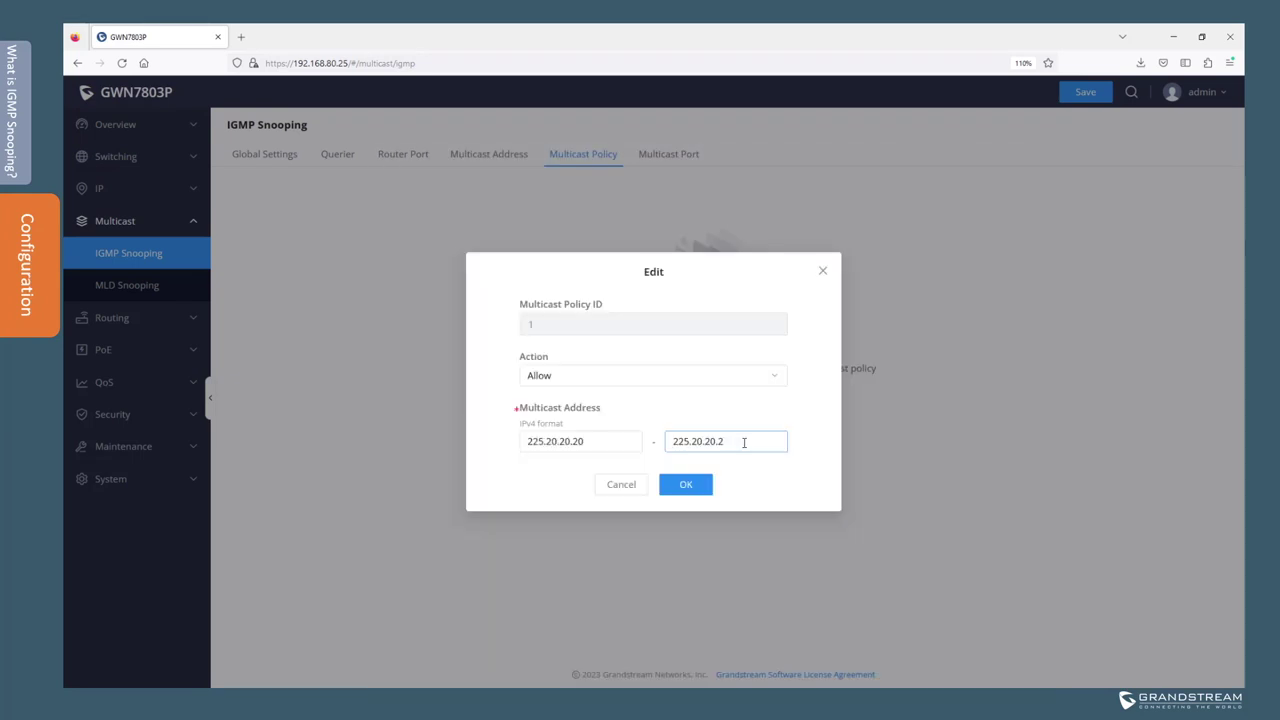
pyautogui.write('225.20.20.22')
pyautogui.click(686, 486)
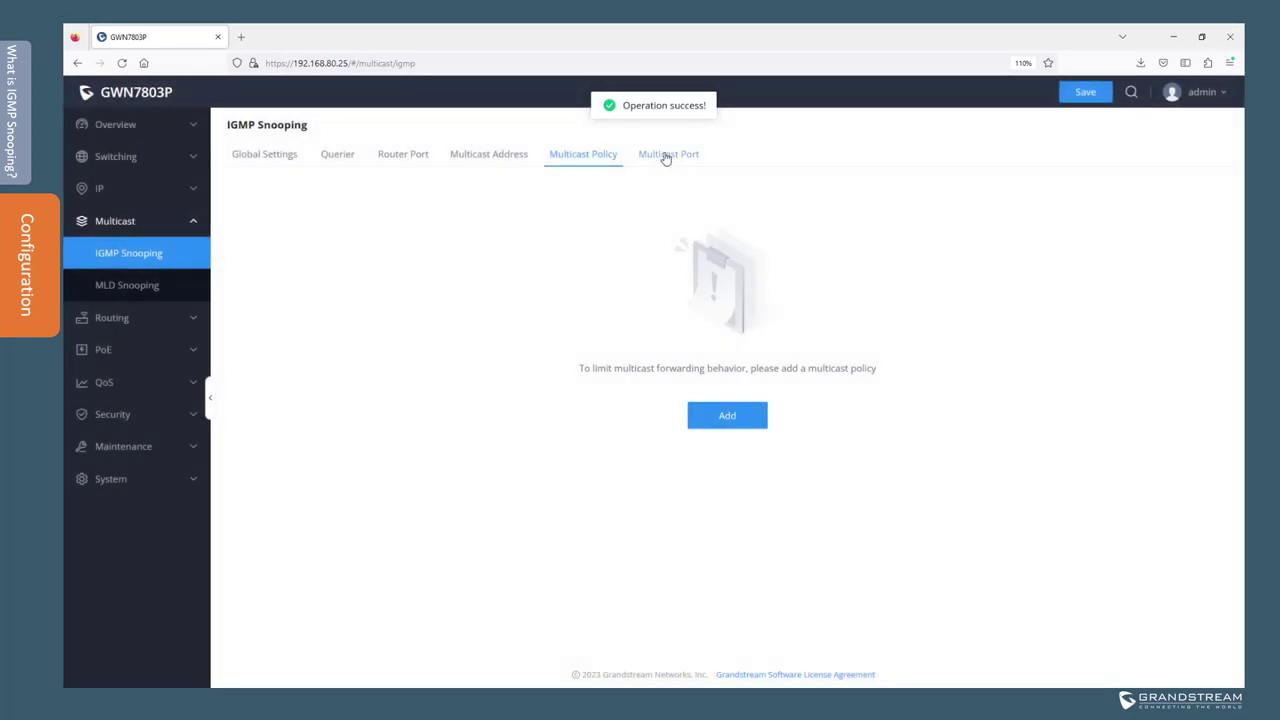
# Enable the multicast policy for multicast port 1/0/2 and assign policy ID 1 to it
pyautogui.click(664, 154)
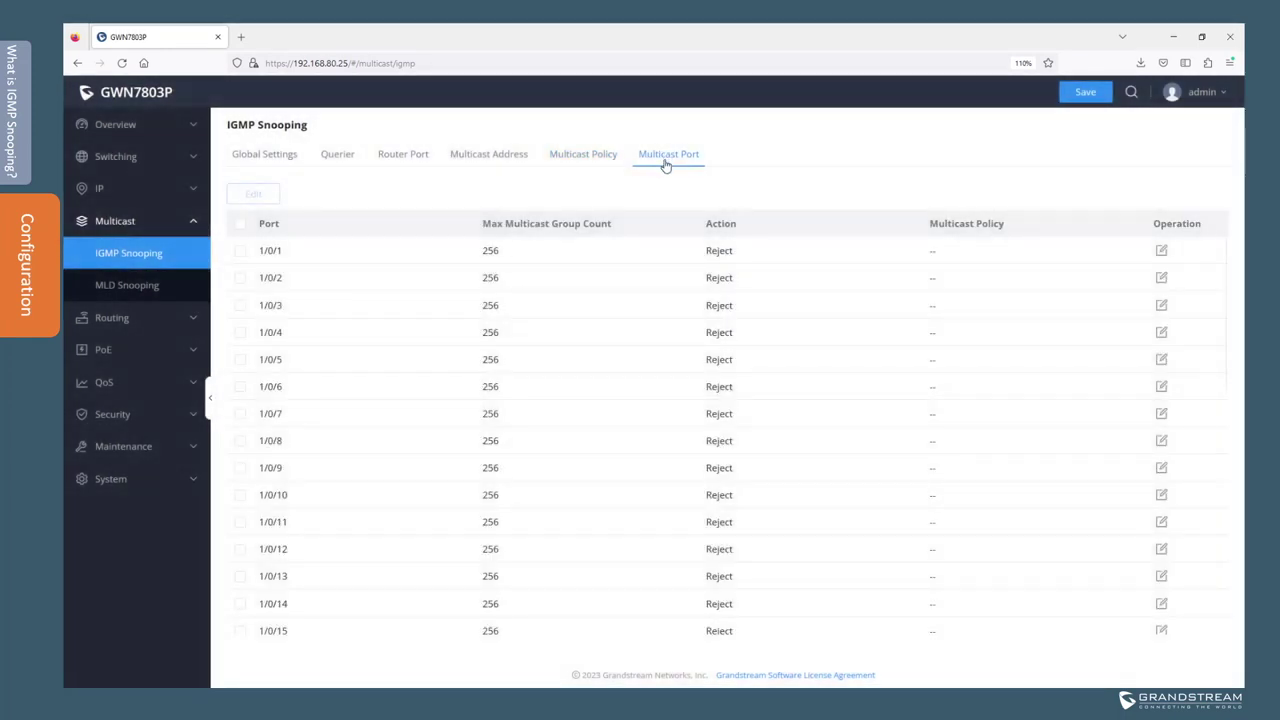
pyautogui.click(1161, 279)
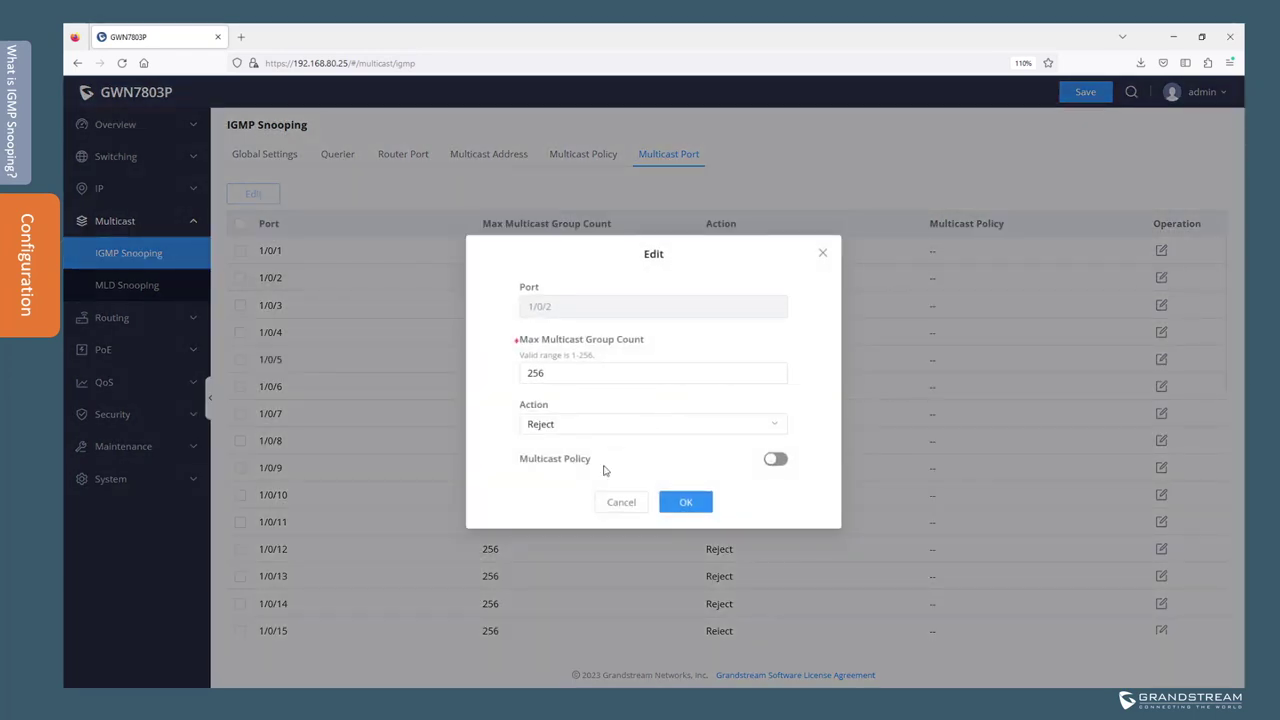
pyautogui.click(778, 459)
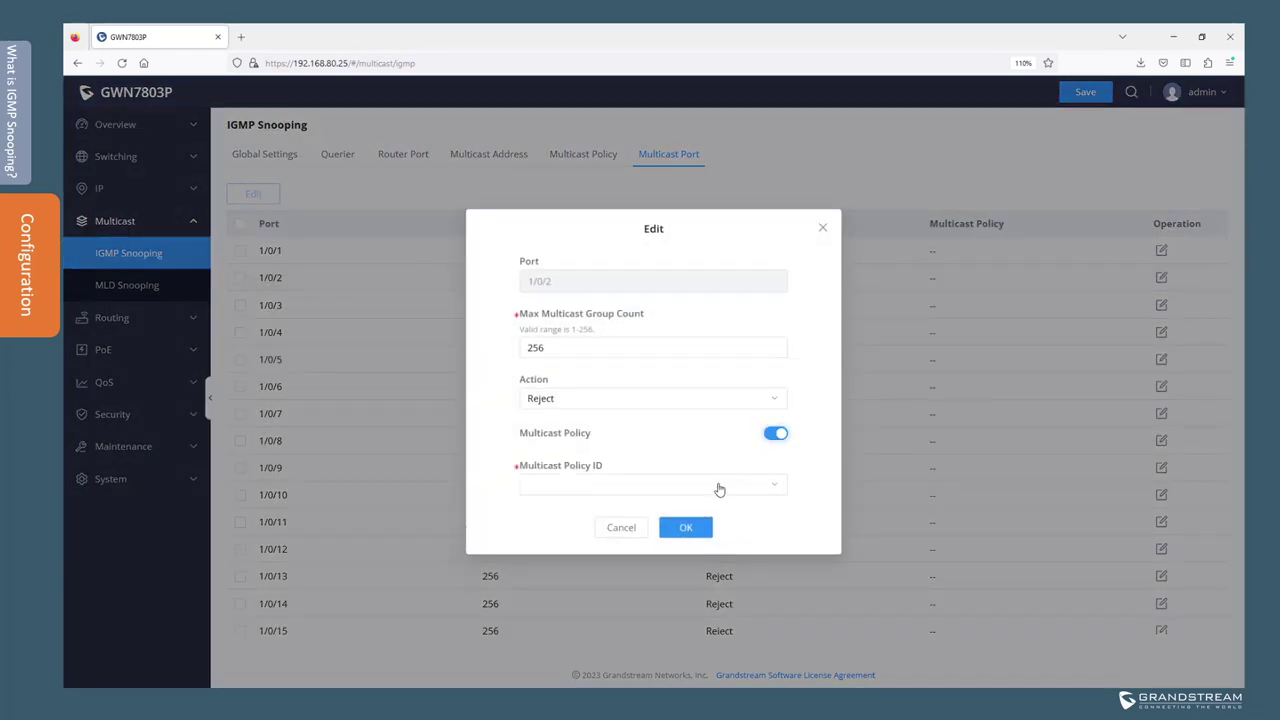
pyautogui.click(717, 487)
pyautogui.click(542, 437)
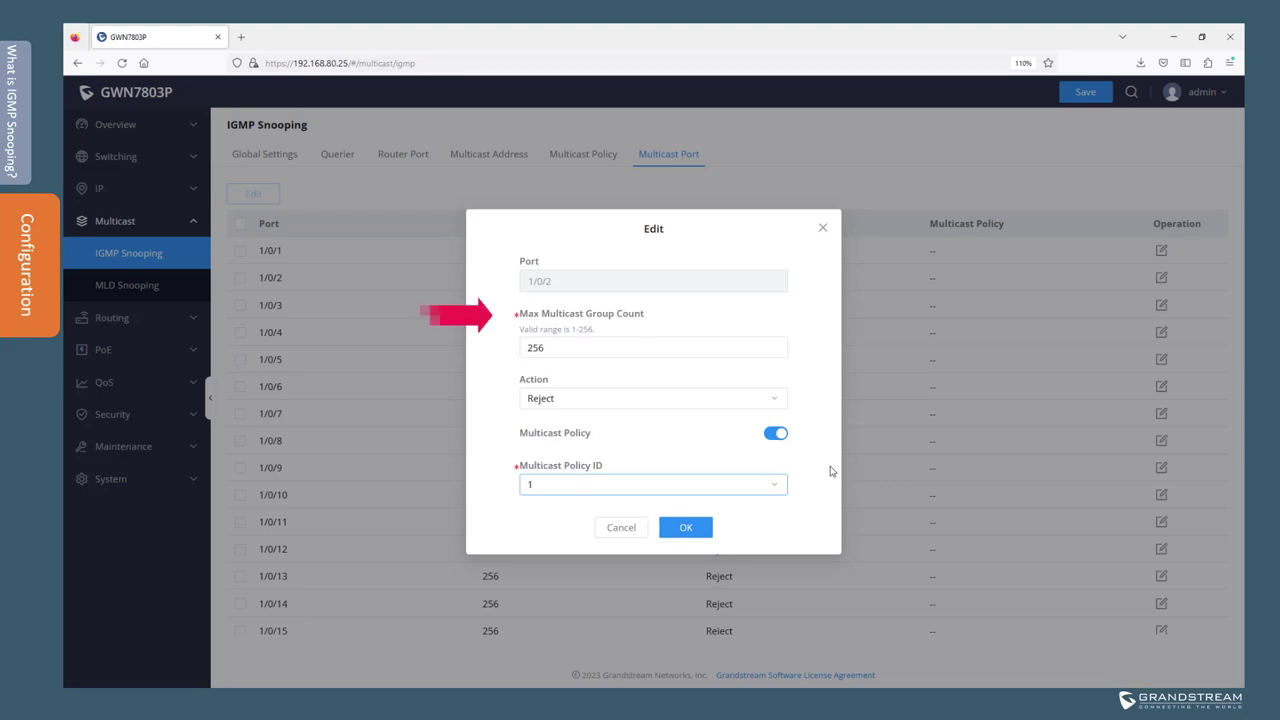
# Set port 1/0/2's maximum multicast group count to 3 with the action Reject, and apply the port settings
pyautogui.click(562, 350)
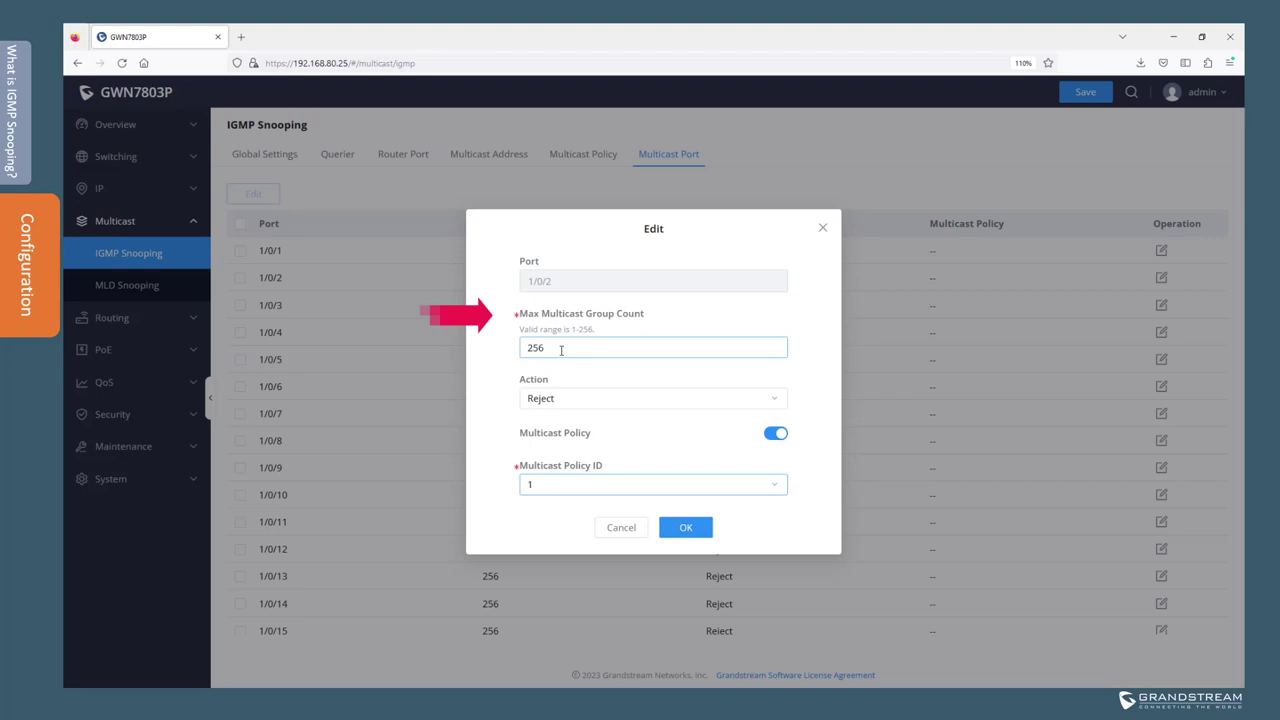
pyautogui.click(561, 350)
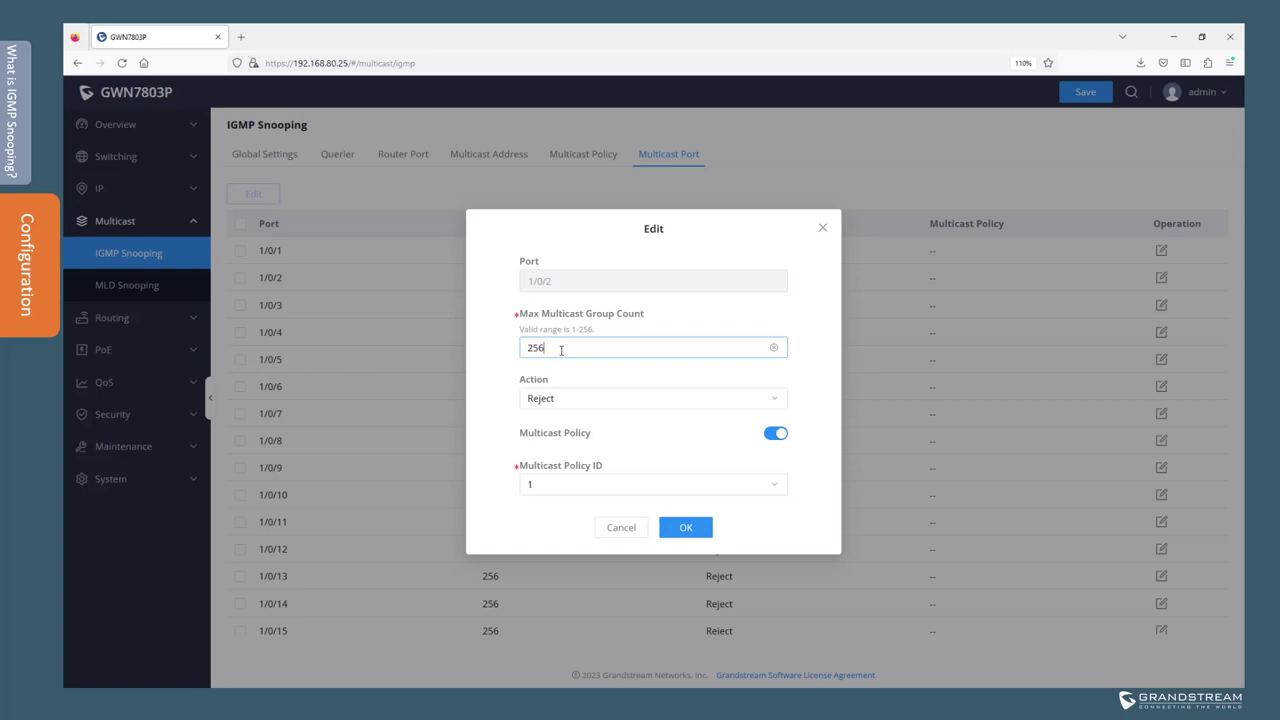
pyautogui.moveTo(561, 350); pyautogui.dragTo(517, 349)
pyautogui.write('3')
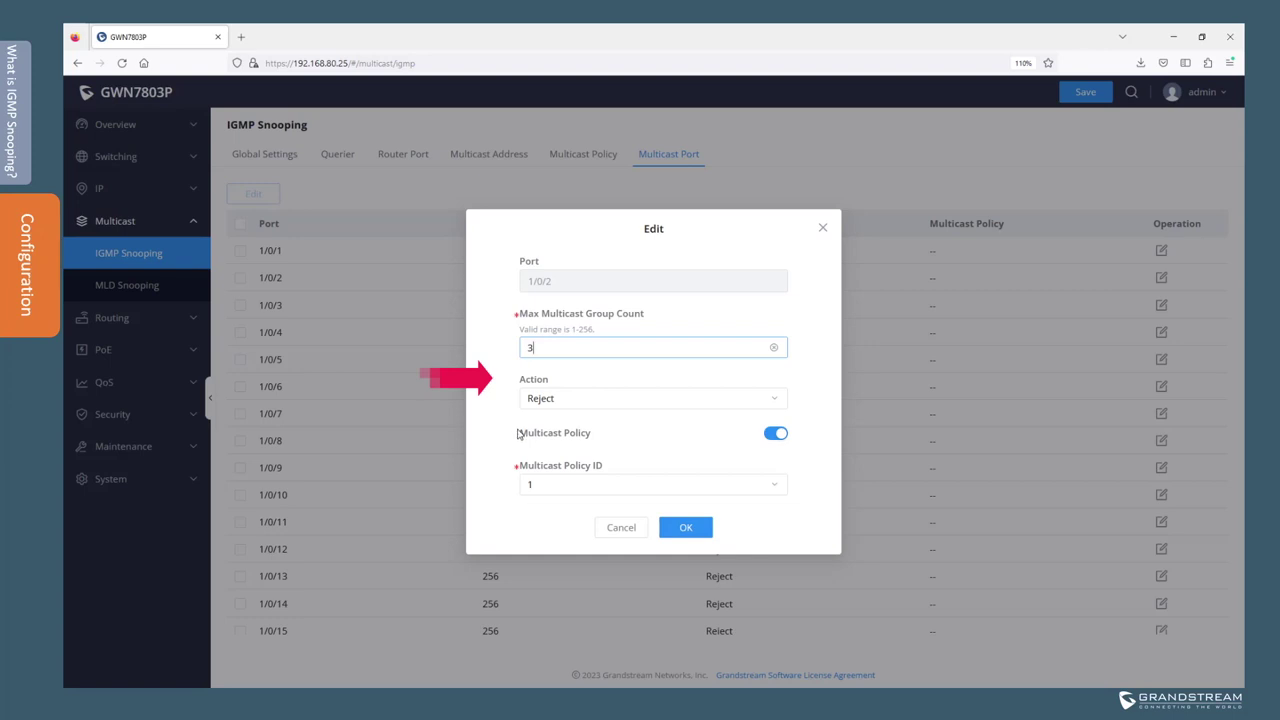
pyautogui.click(607, 404)
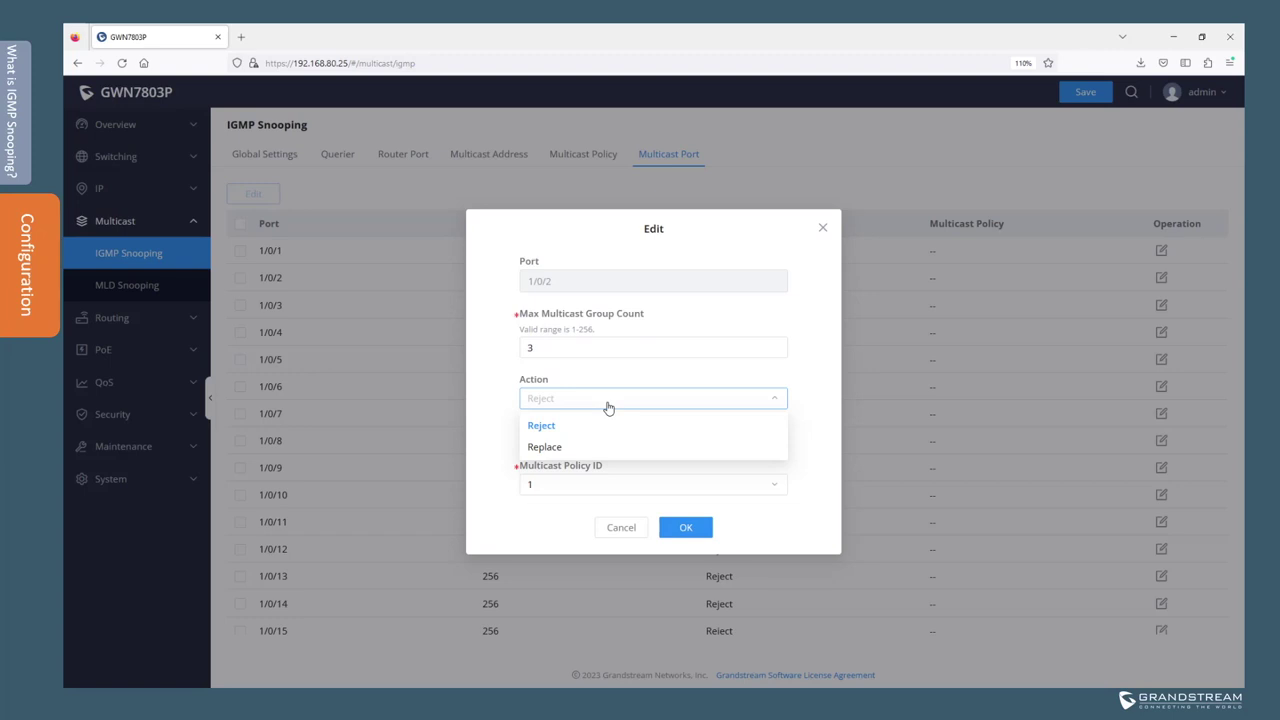
pyautogui.click(556, 427)
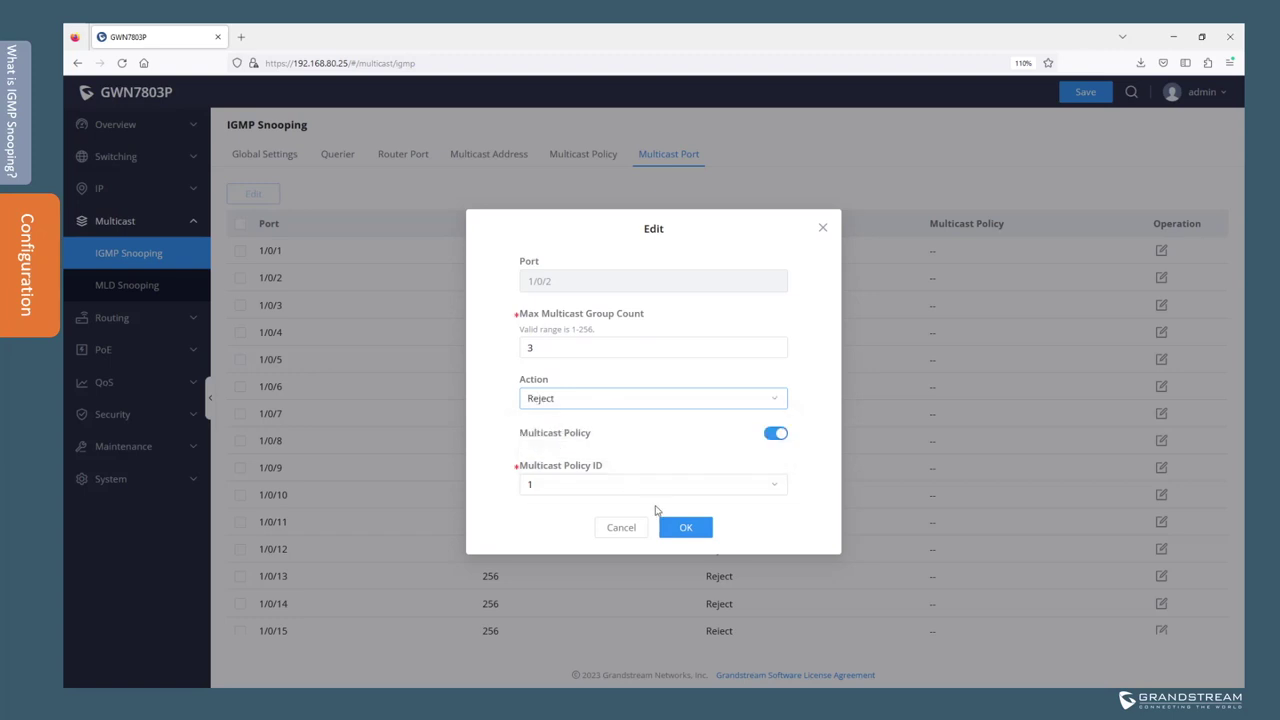
pyautogui.click(686, 527)
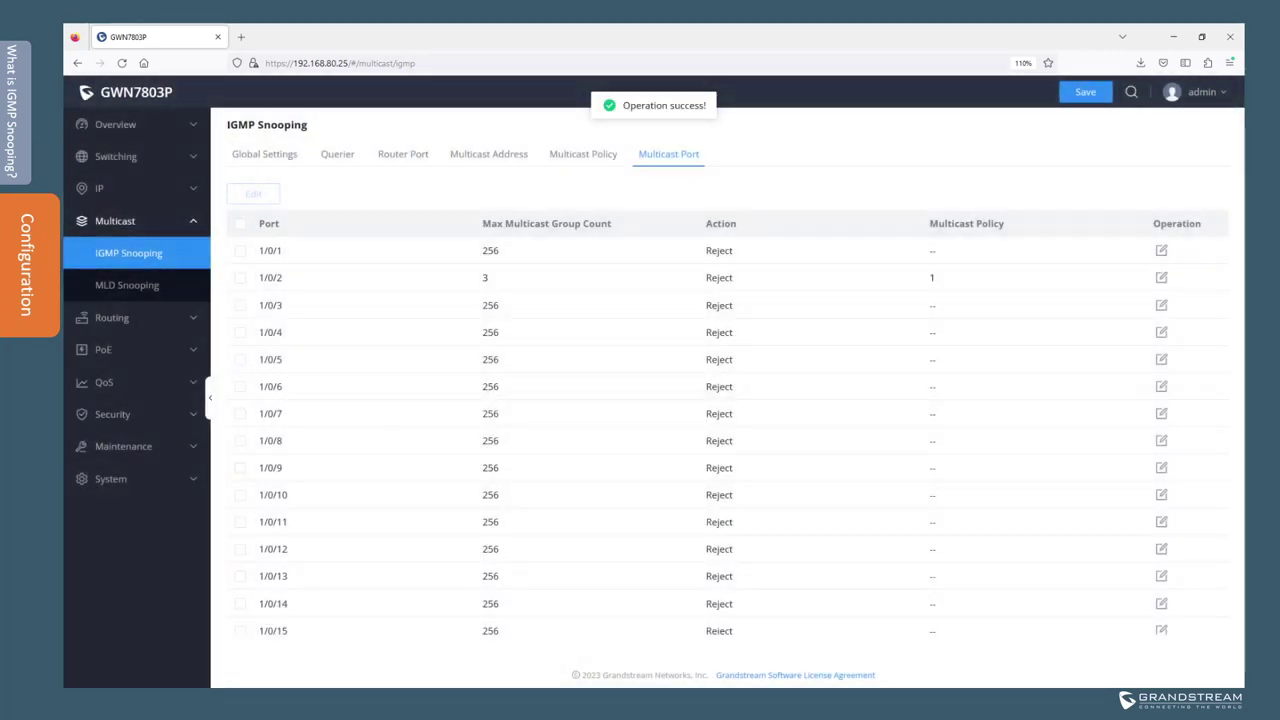